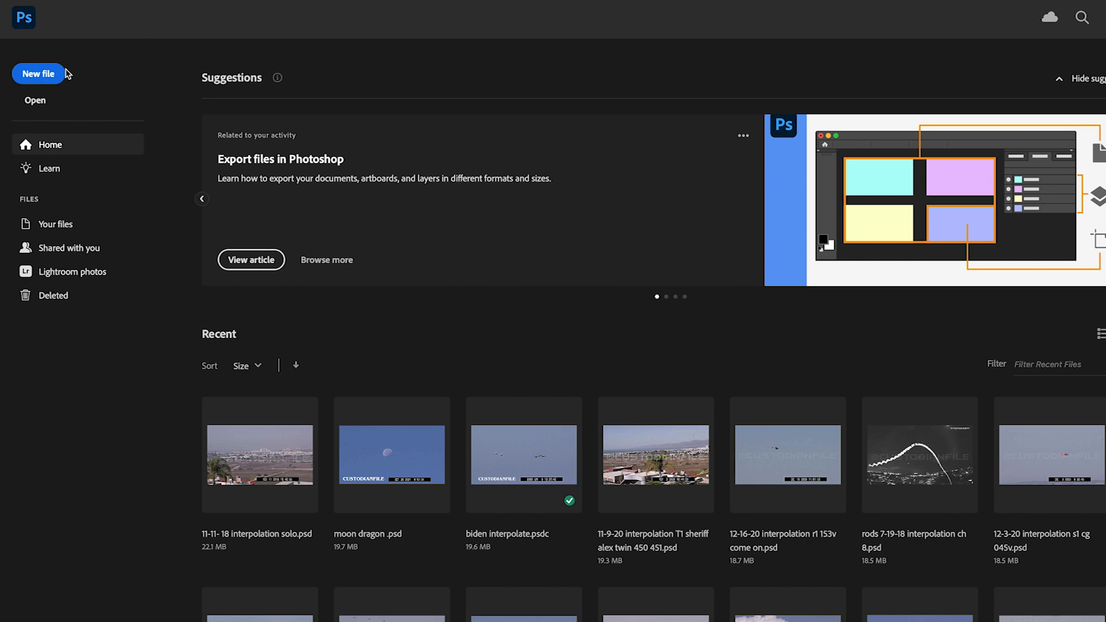
Create a new document from the Default Photoshop Size preset, 7 x 5 in at 300 ppi
click(44, 75)
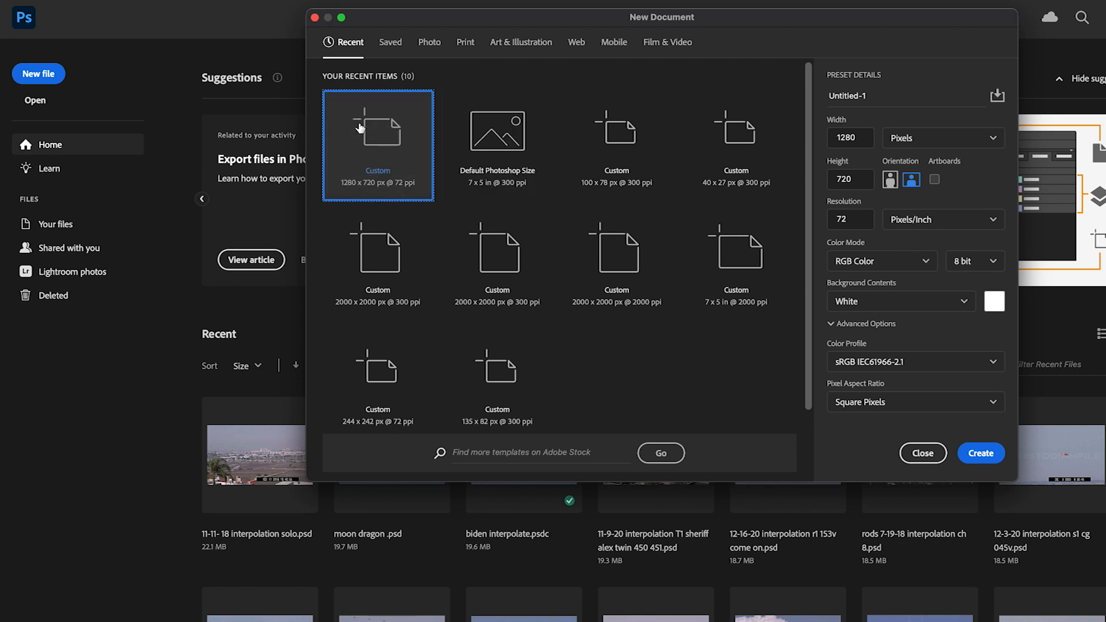
click(530, 142)
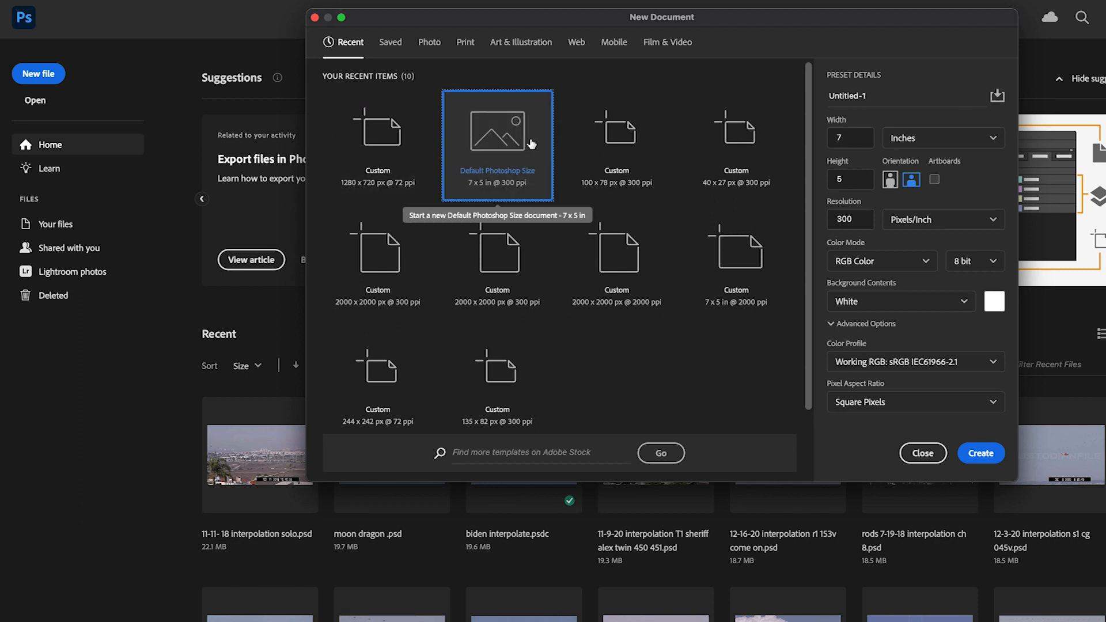
click(979, 455)
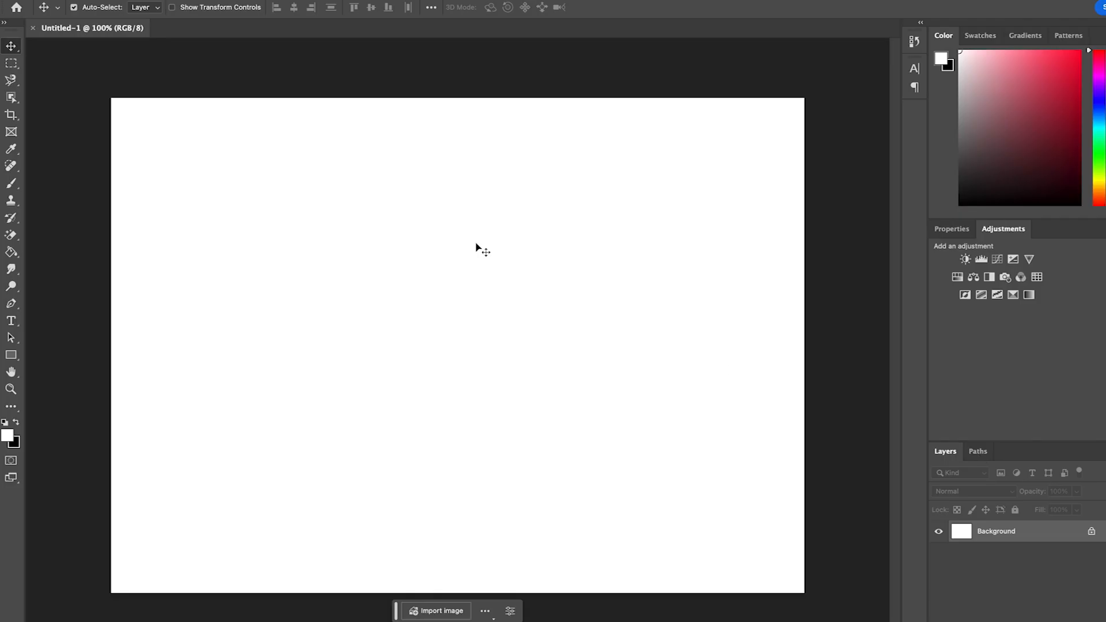
scroll(503, 318, down, 3)
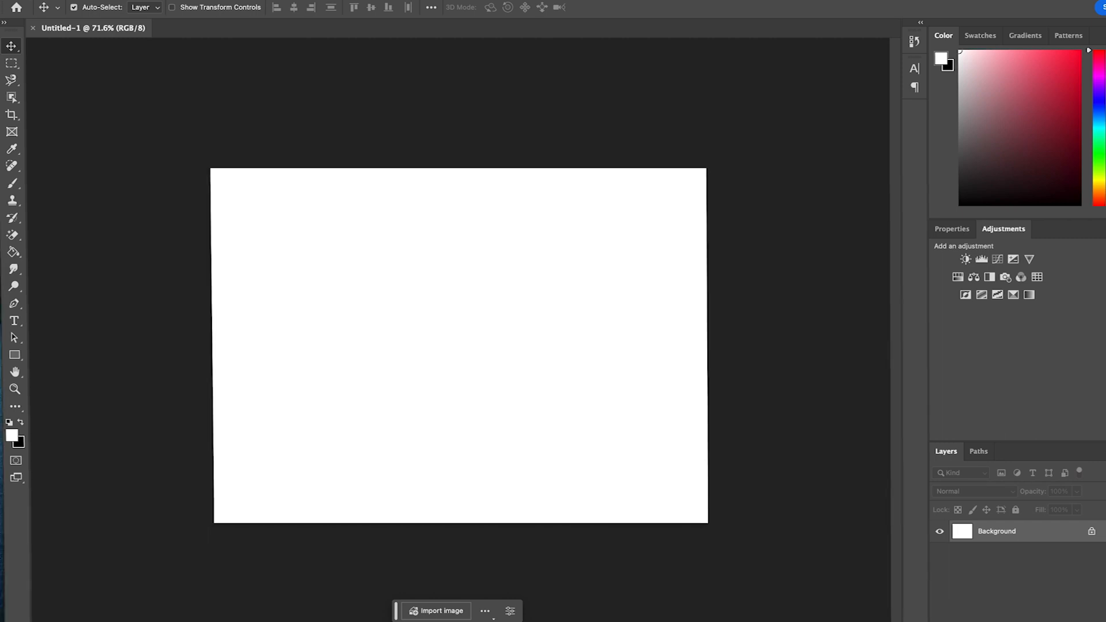
Narrow the application window so the screenshot files on the desktop can be reached beside it
key(super+h)
key(space)
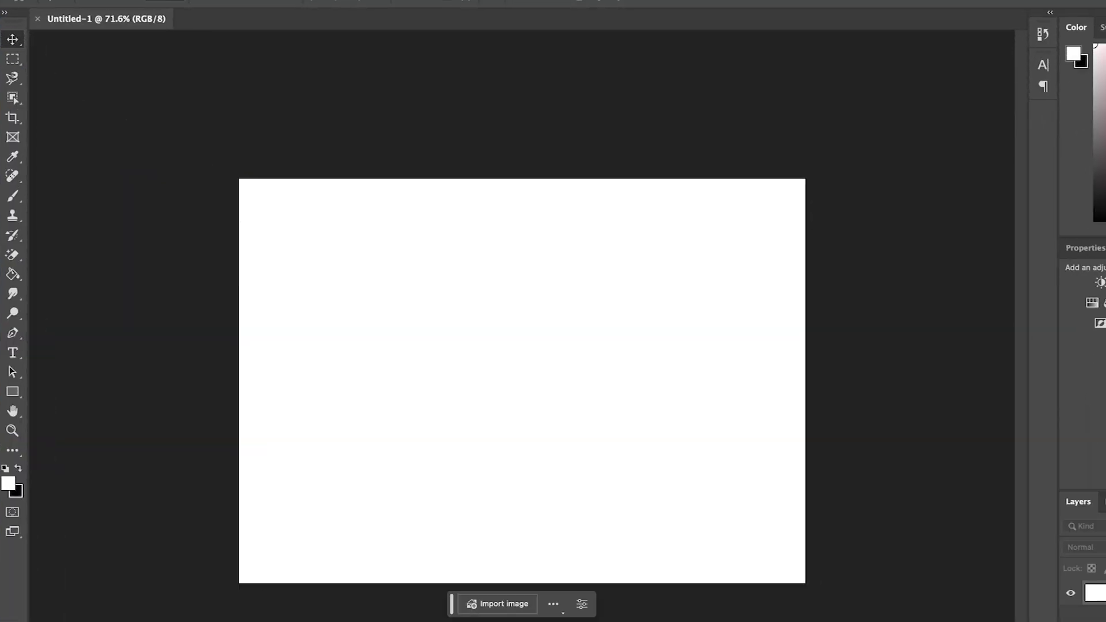
drag(1105, 311, 777, 311)
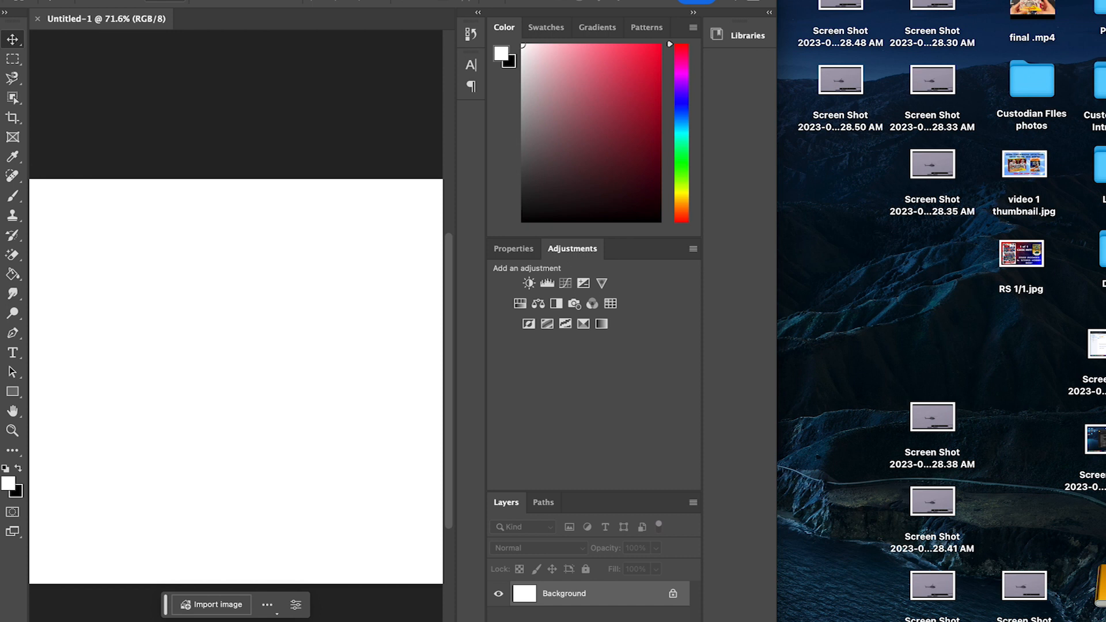
Place the desktop screenshot 2023-05-24 at 10.28.20 AM in the document and shift it to span the canvas width
drag(1025, 596, 229, 468)
click(590, 598)
scroll(270, 384, down, 2)
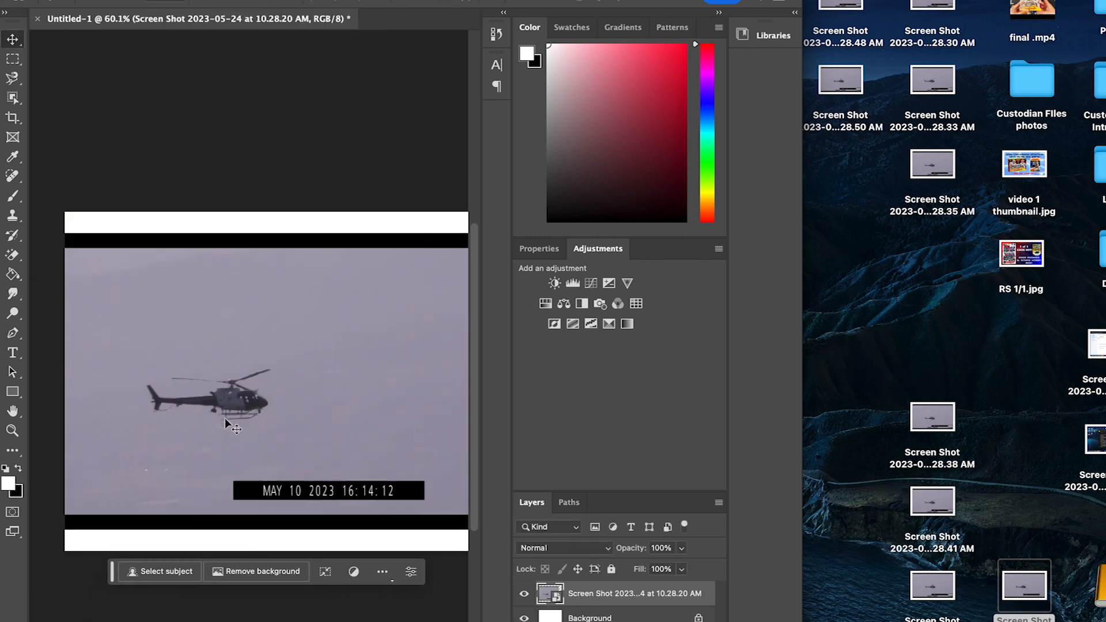
scroll(284, 385, right, 3)
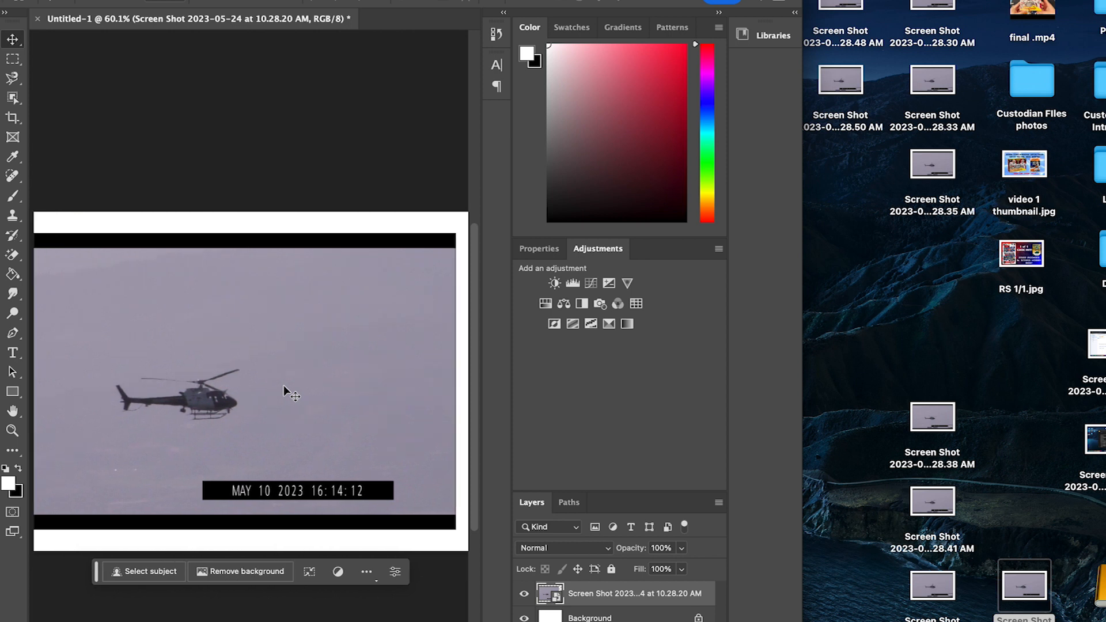
scroll(278, 396, down, 2)
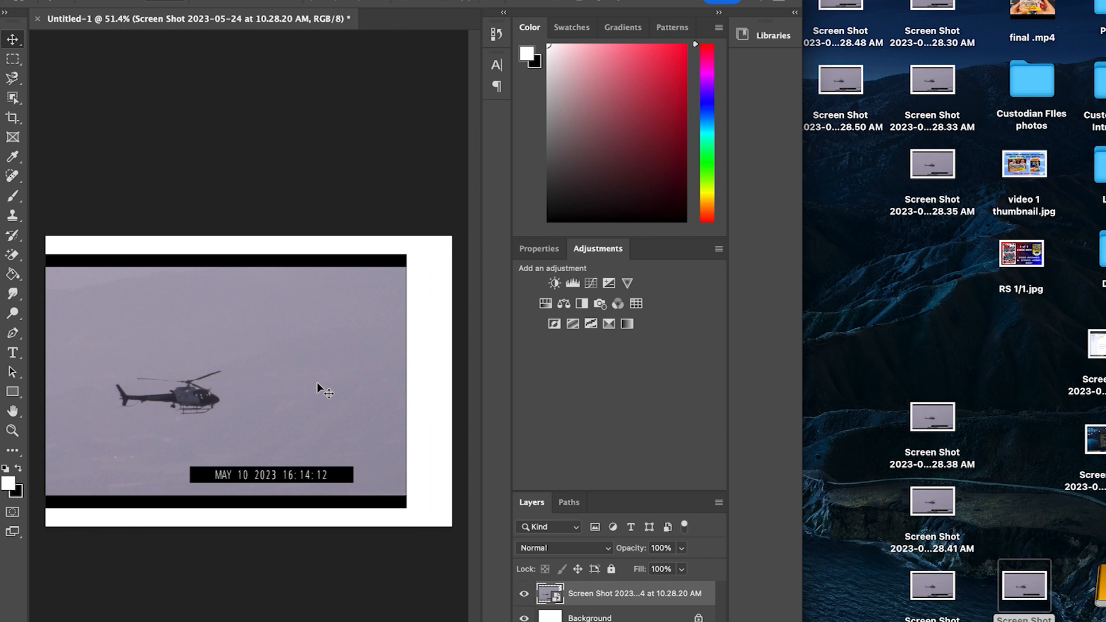
drag(303, 392, 354, 395)
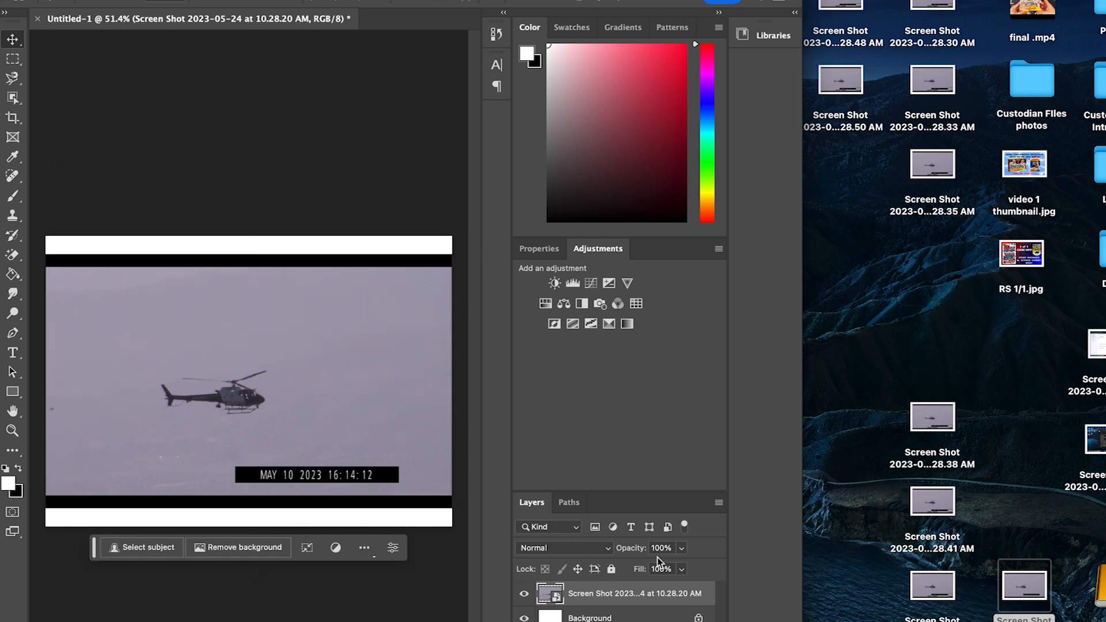
Place the 10.28.27 AM screenshot, select the small flying object well behind the helicopter's tail and copy it to a new layer
drag(1024, 585, 319, 423)
click(640, 594)
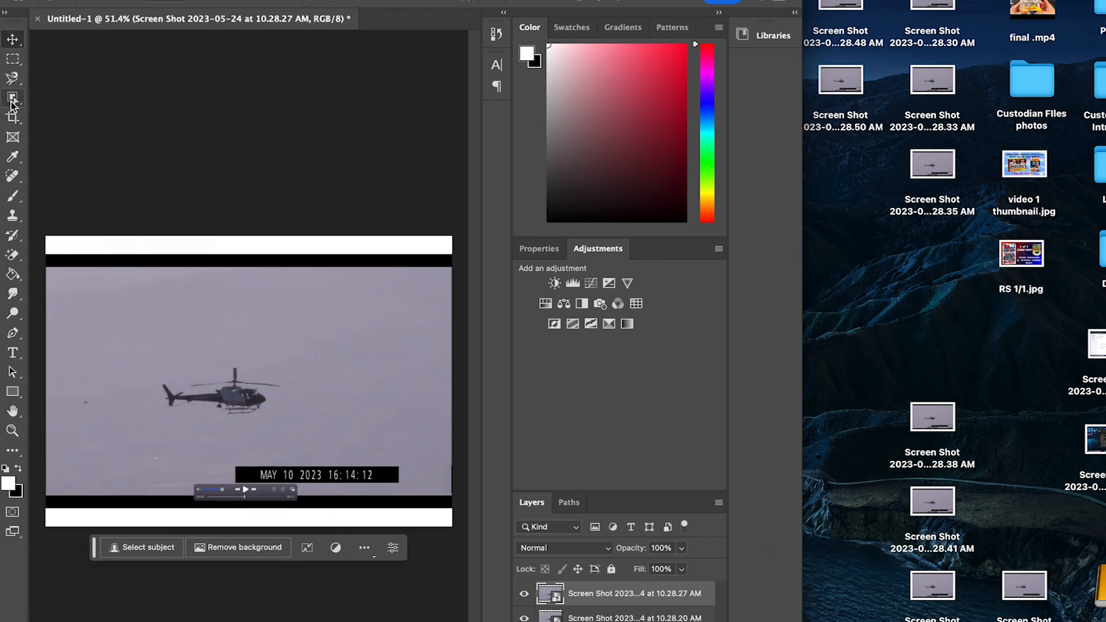
click(12, 100)
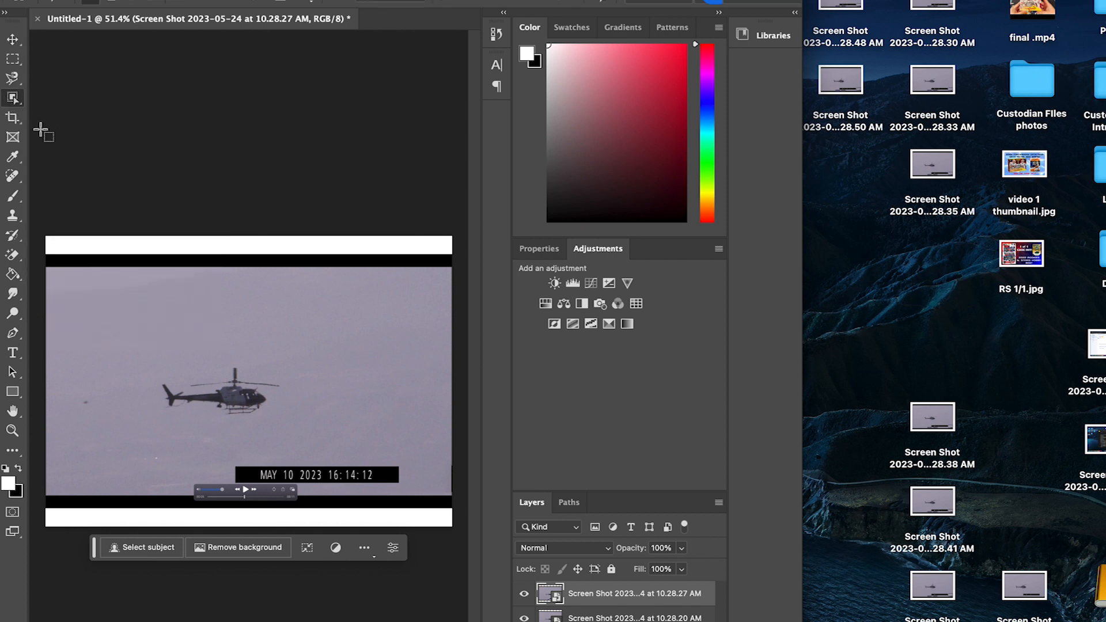
click(76, 391)
drag(76, 391, 95, 409)
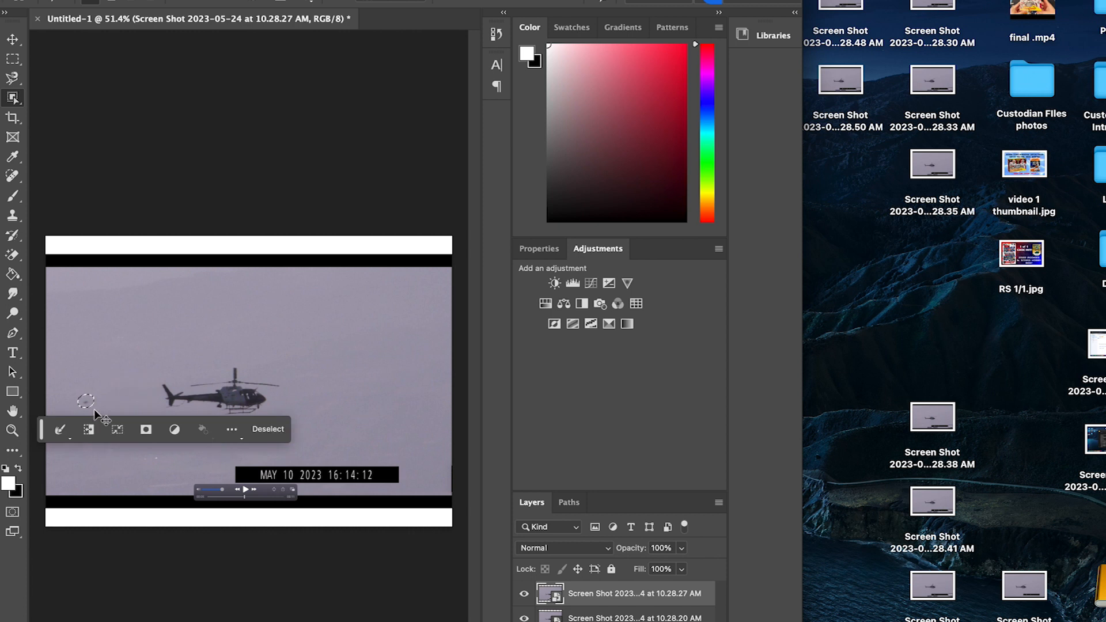
key(super+j)
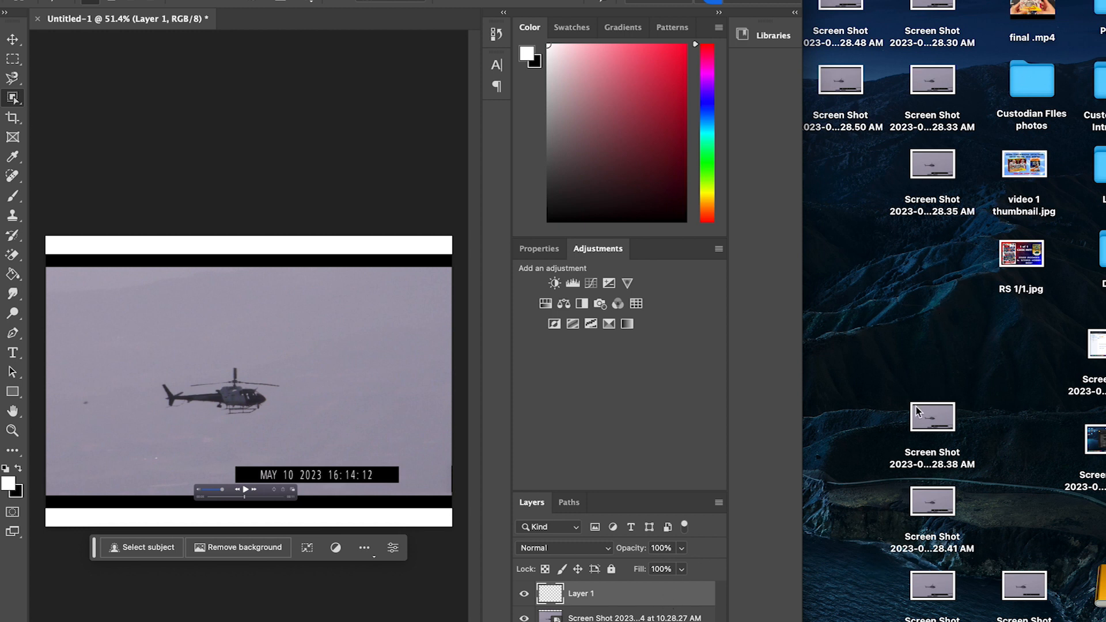
click(938, 417)
drag(938, 418, 280, 411)
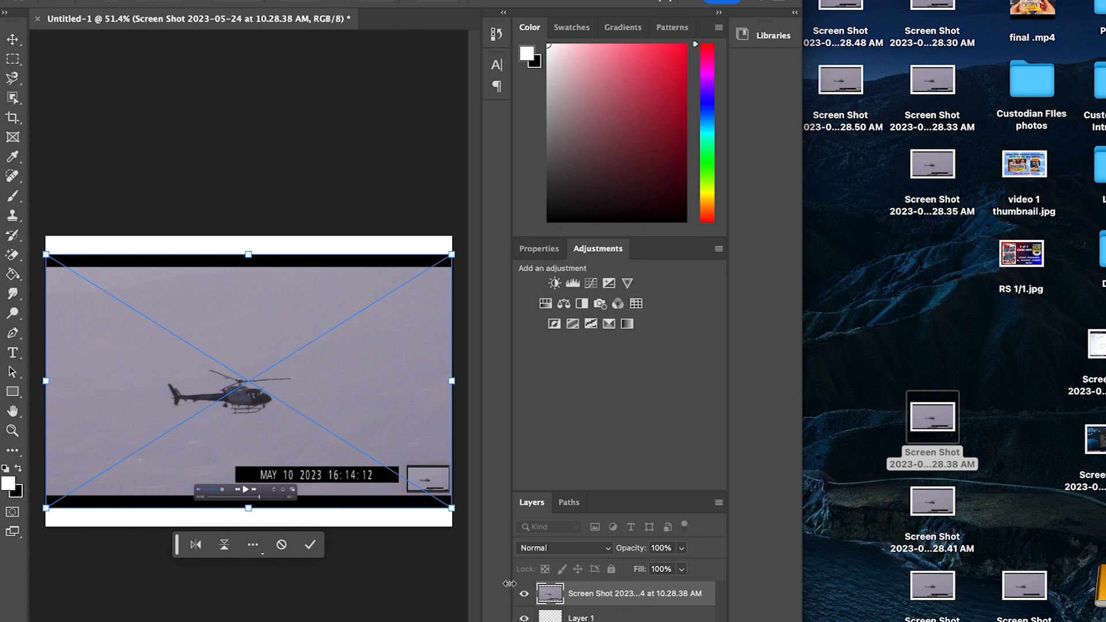
key(Escape)
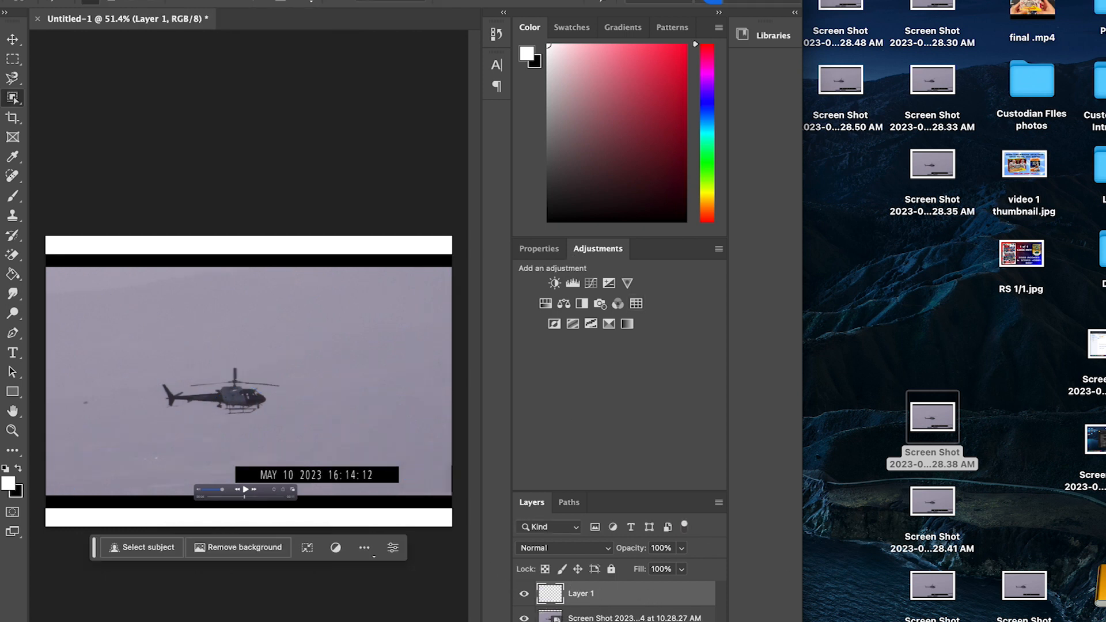
Place the 10.28.30 AM screenshot, select the small object behind the helicopter's tail and copy it to a new layer
drag(942, 7, 348, 336)
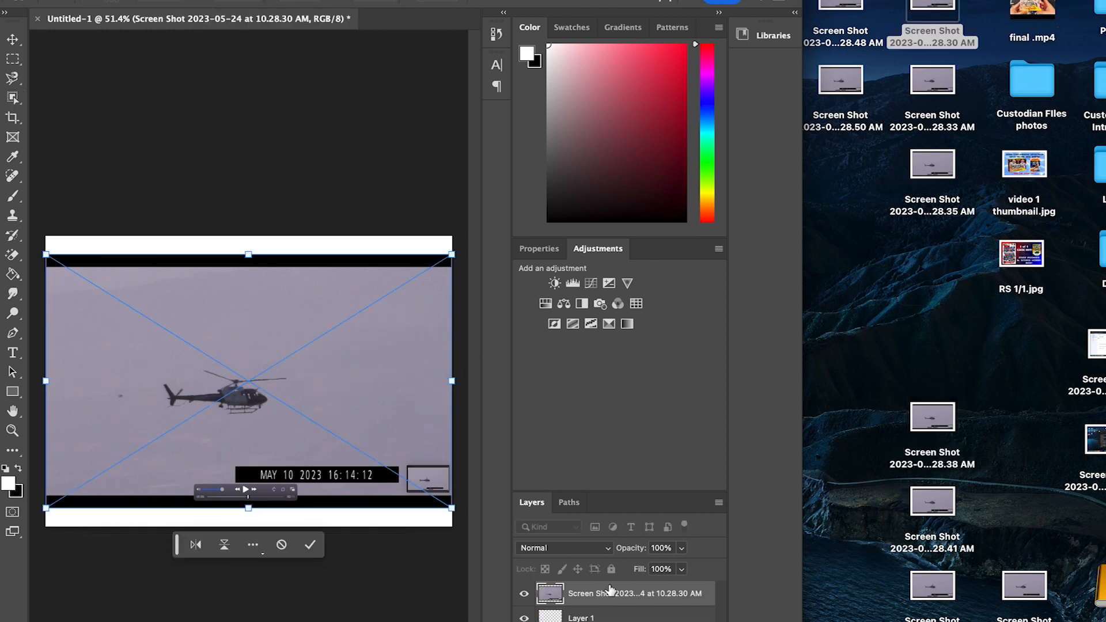
key(Return)
drag(108, 385, 131, 405)
key(super+j)
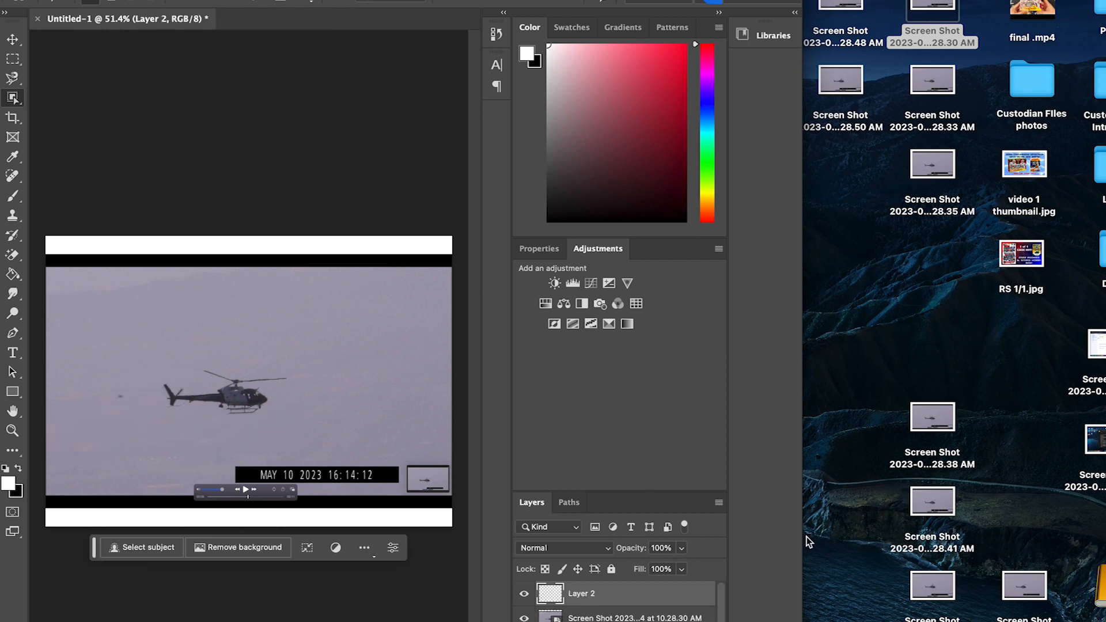
Place the 10.28.33 AM screenshot, select the small object just beside the helicopter's tail and copy it to a new layer
drag(938, 87, 348, 376)
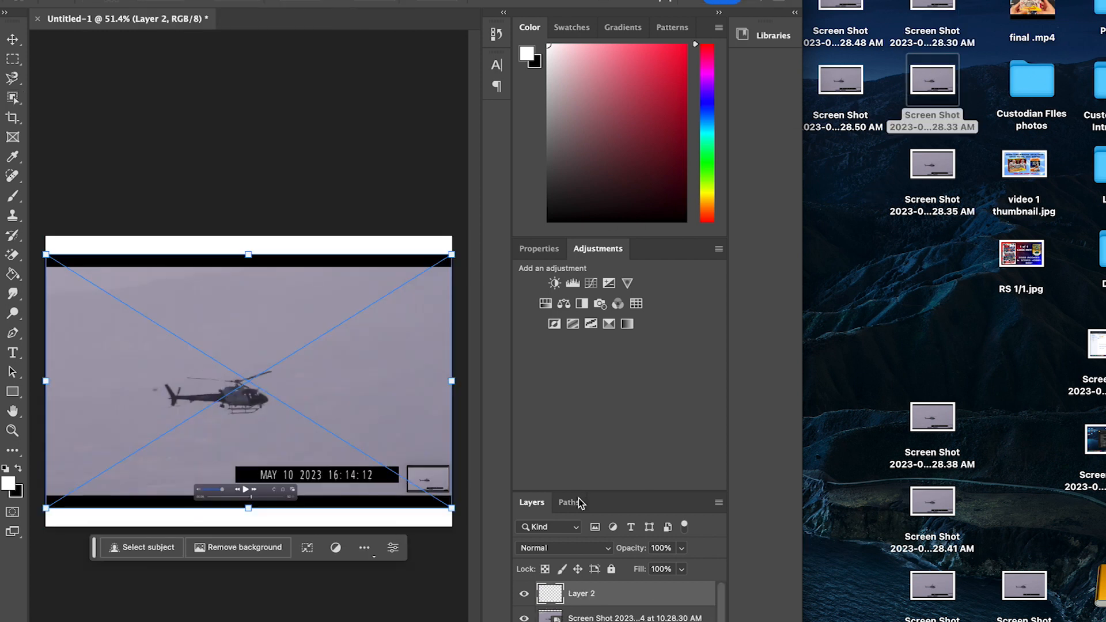
key(Return)
drag(144, 381, 164, 399)
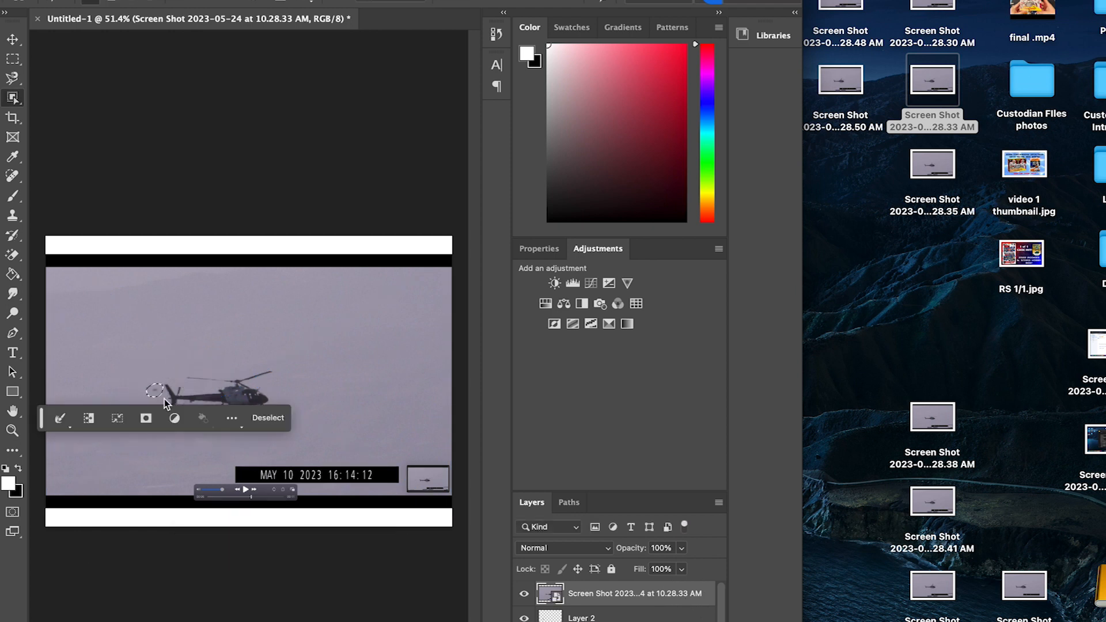
key(super+j)
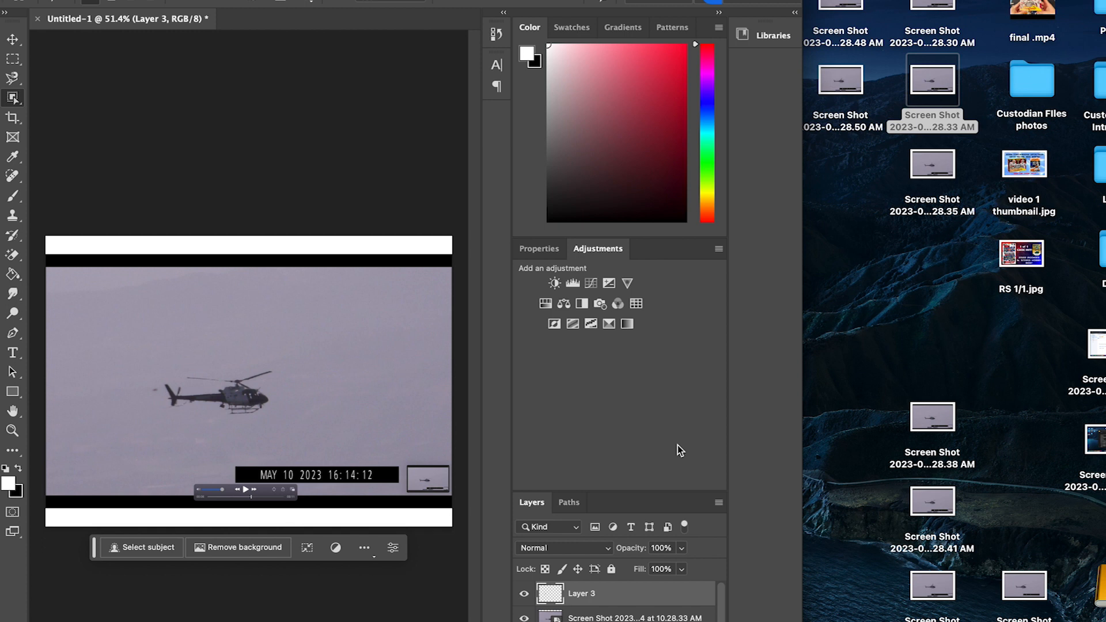
Place the 10.28.35 AM screenshot, select the small object above the helicopter's tail boom and copy it to a new layer
drag(928, 155, 230, 328)
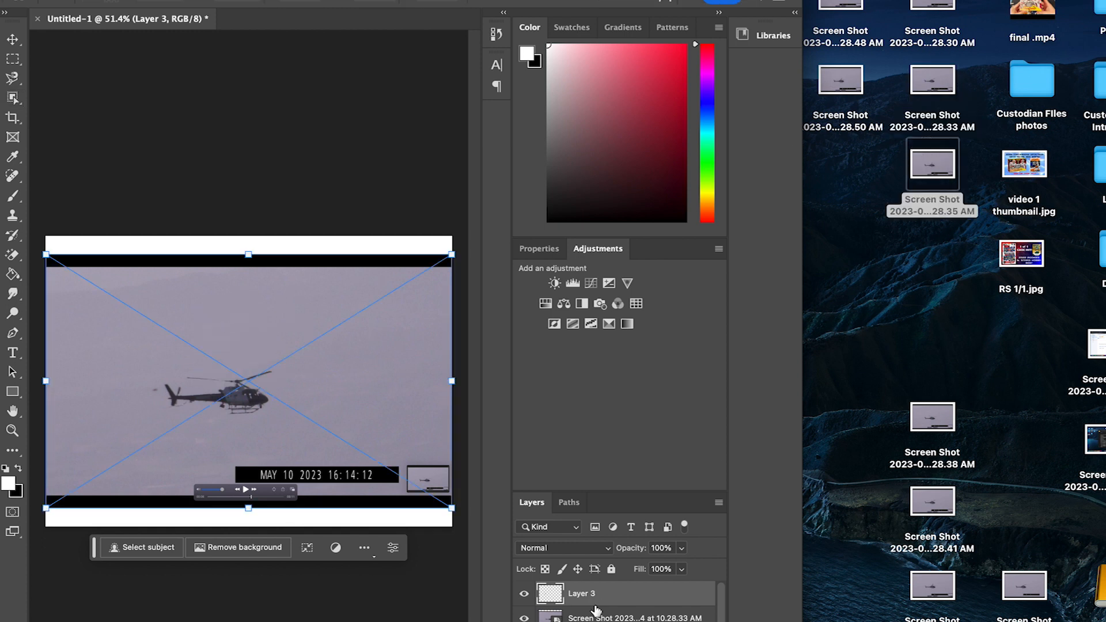
key(Return)
drag(182, 376, 203, 390)
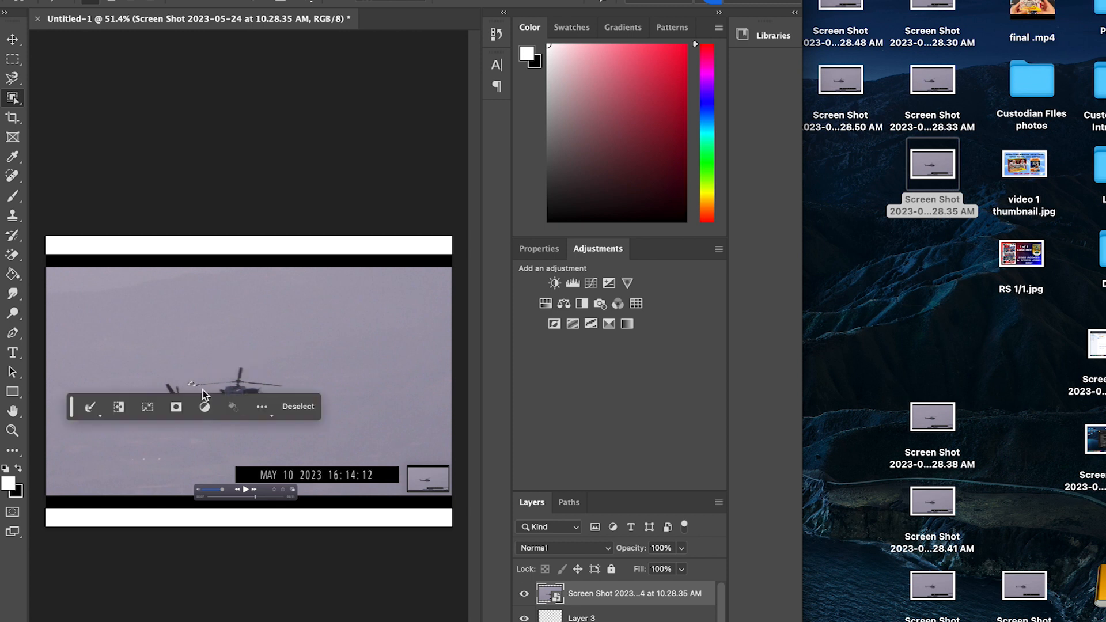
key(super+j)
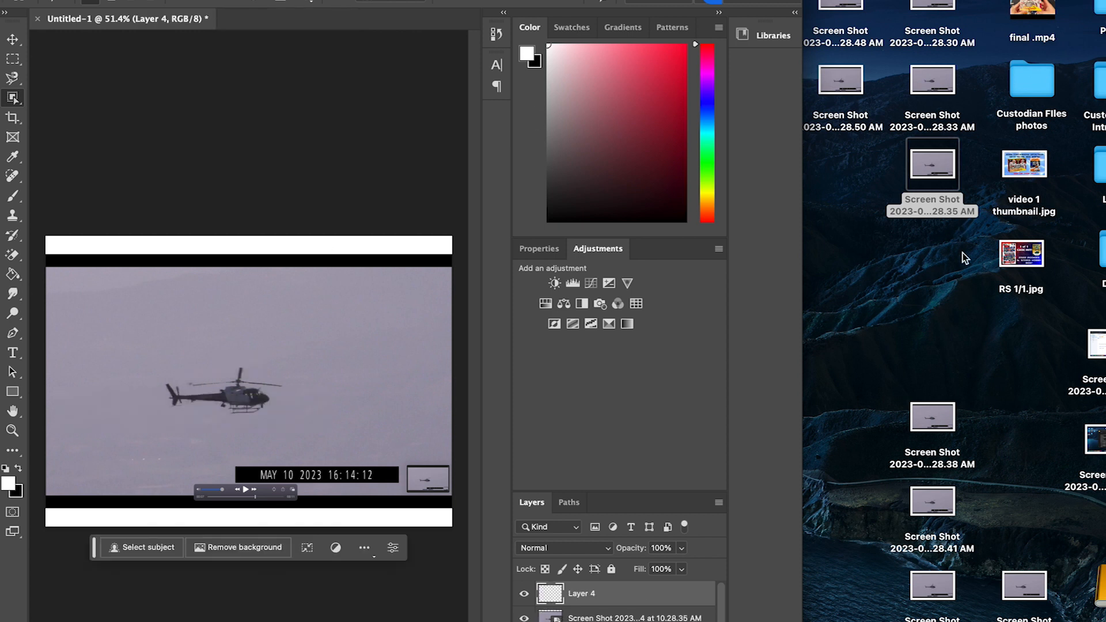
Place the 10.28.38 AM screenshot and try to select the small object beside the rotor blade with the Object Selection tool
drag(945, 427, 320, 392)
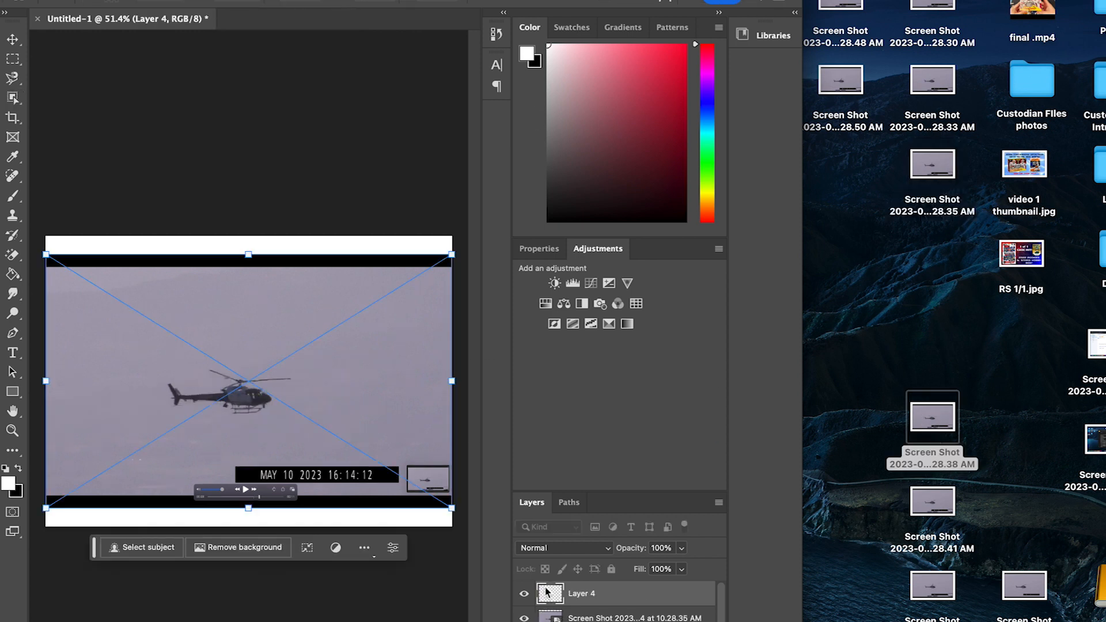
click(13, 97)
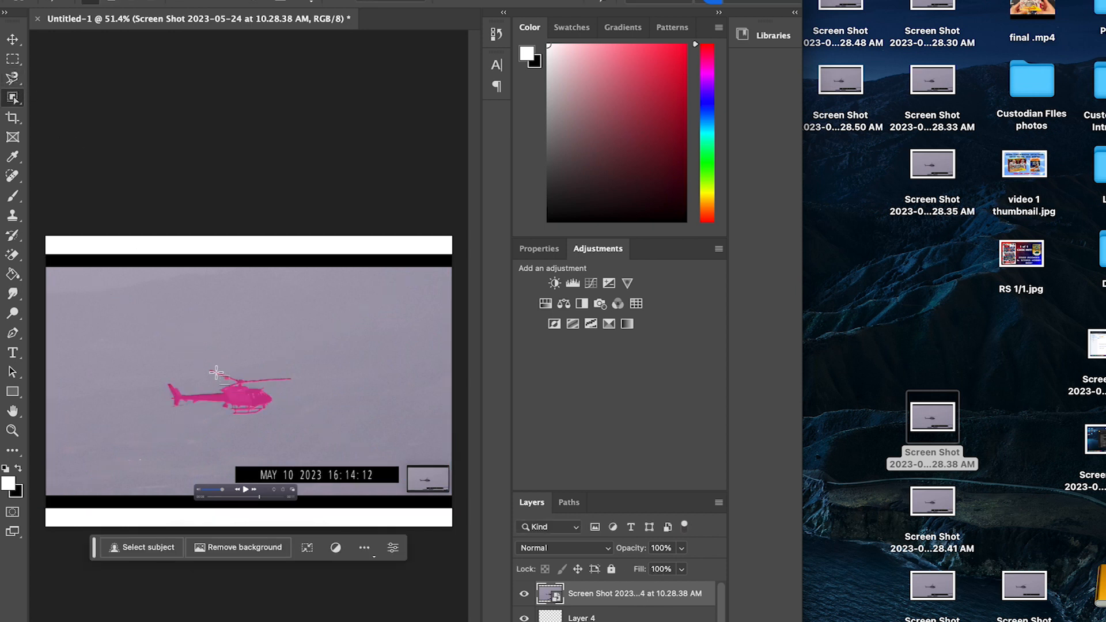
click(218, 370)
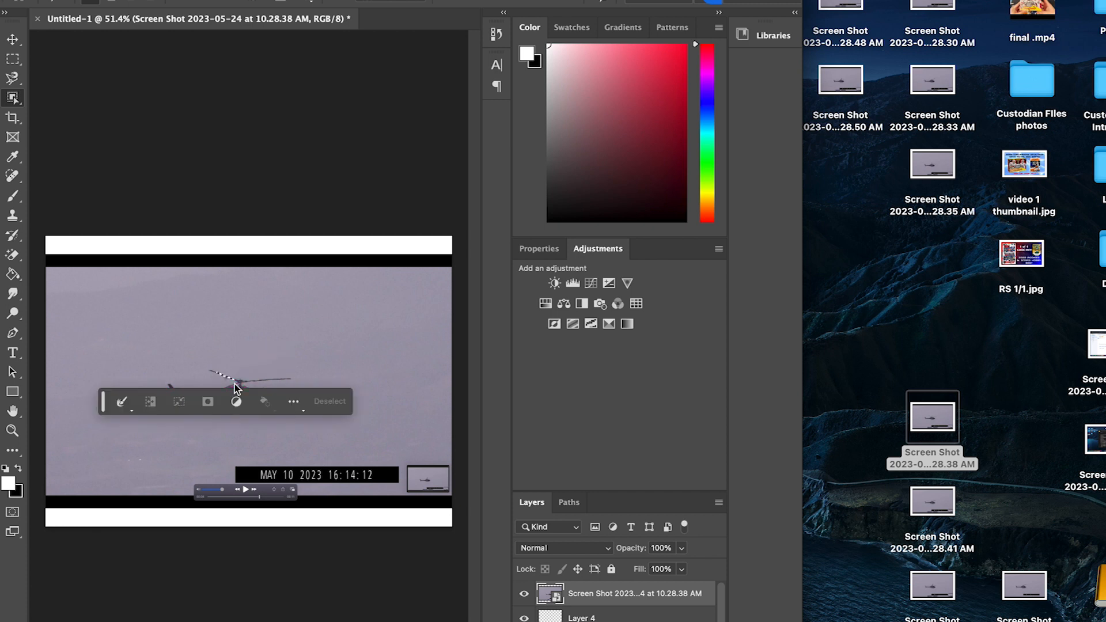
click(235, 361)
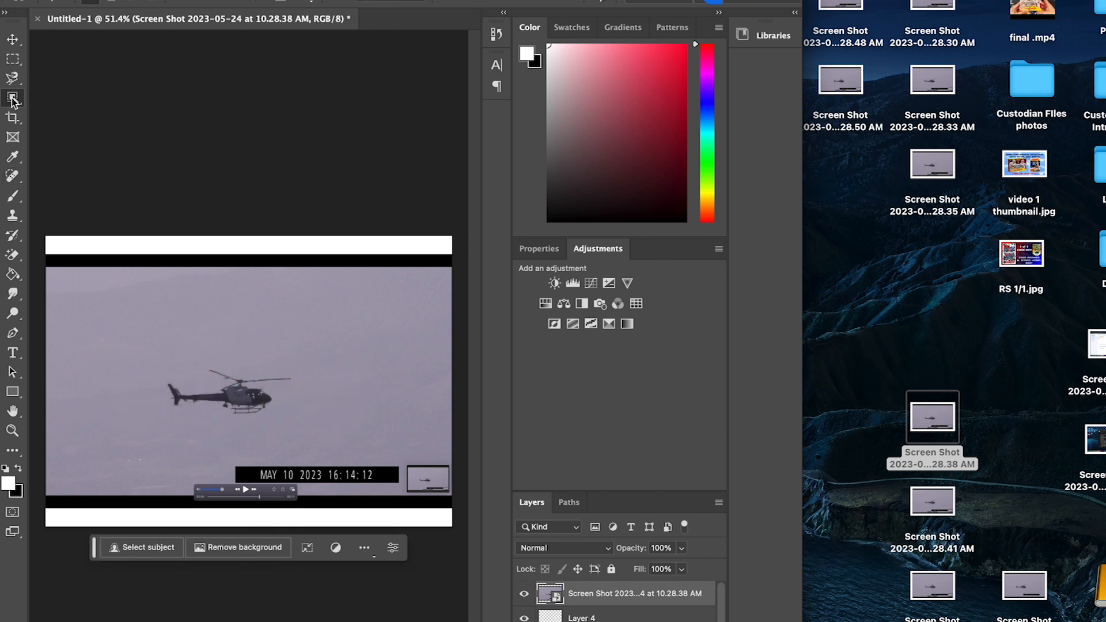
Outline the small object below the helicopter's rear rotor blade with the Lasso tool and copy it to a new layer
click(13, 80)
click(64, 73)
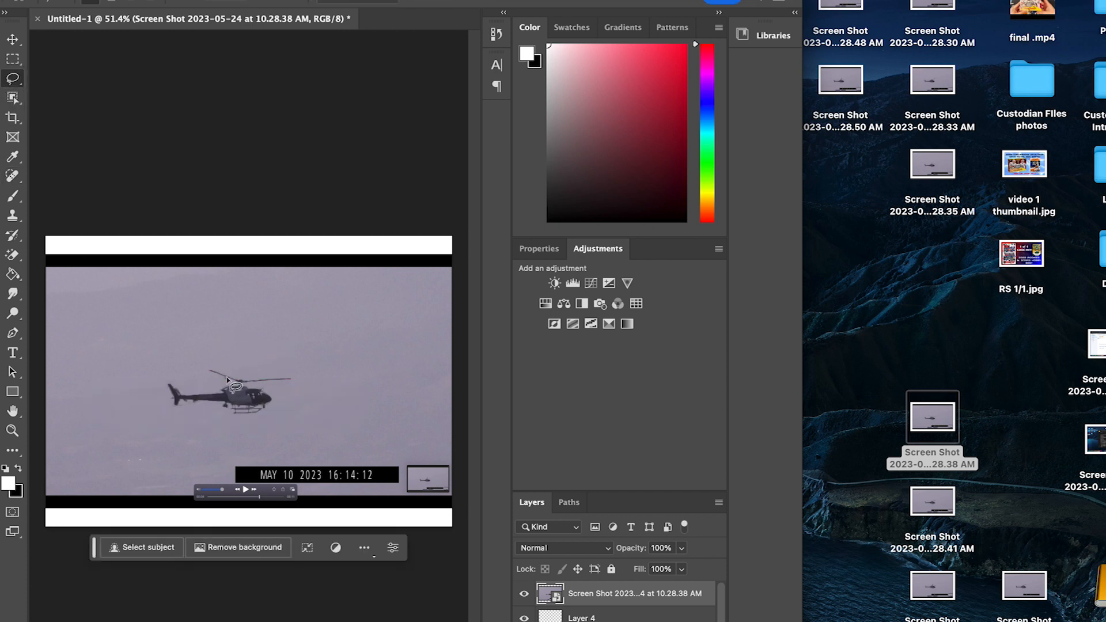
scroll(220, 402, up, 5)
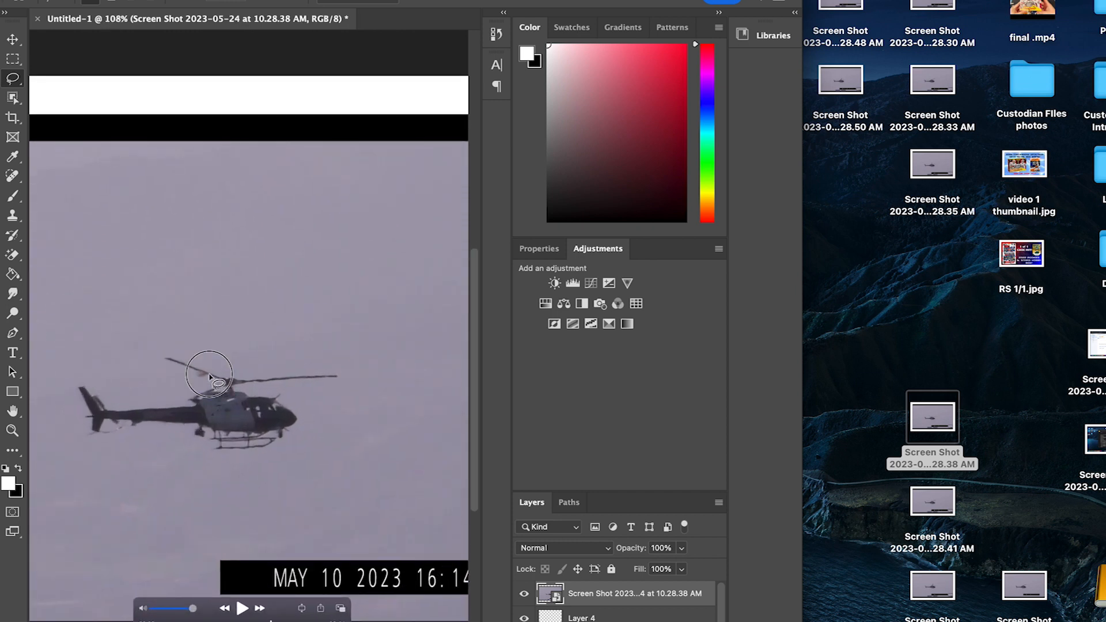
mouse_move(194, 368)
mouse_down()
mouse_move(198, 382)
mouse_move(207, 373)
mouse_up()
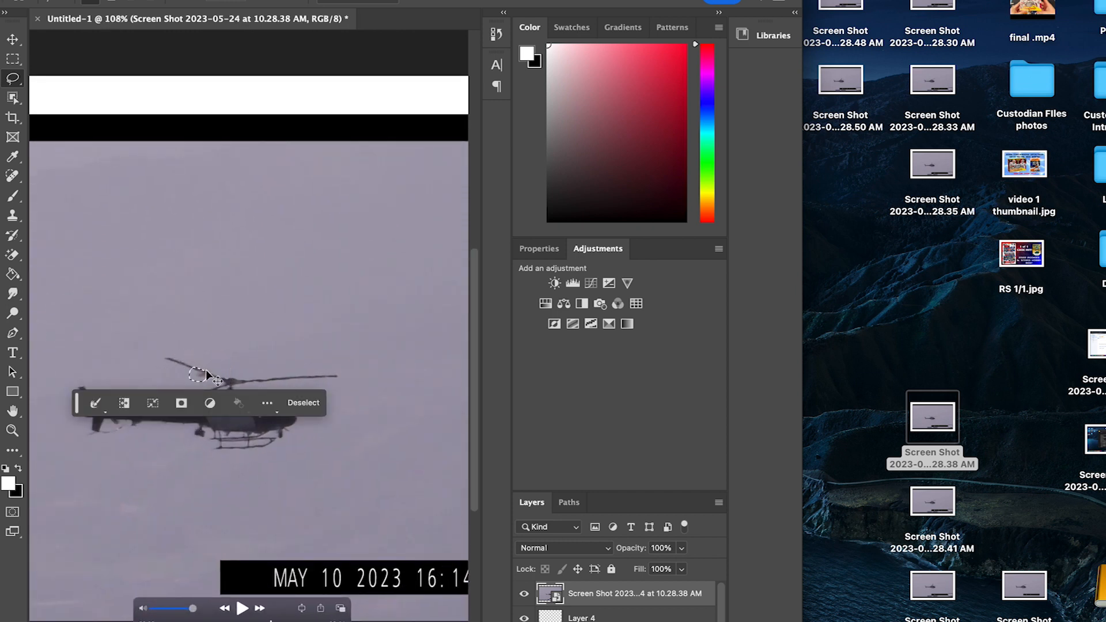
key(super+j)
Place the 10.28.41 AM screenshot, lasso the small object above the helicopter's front rotor blade and copy it to a new layer
scroll(301, 397, down, 4)
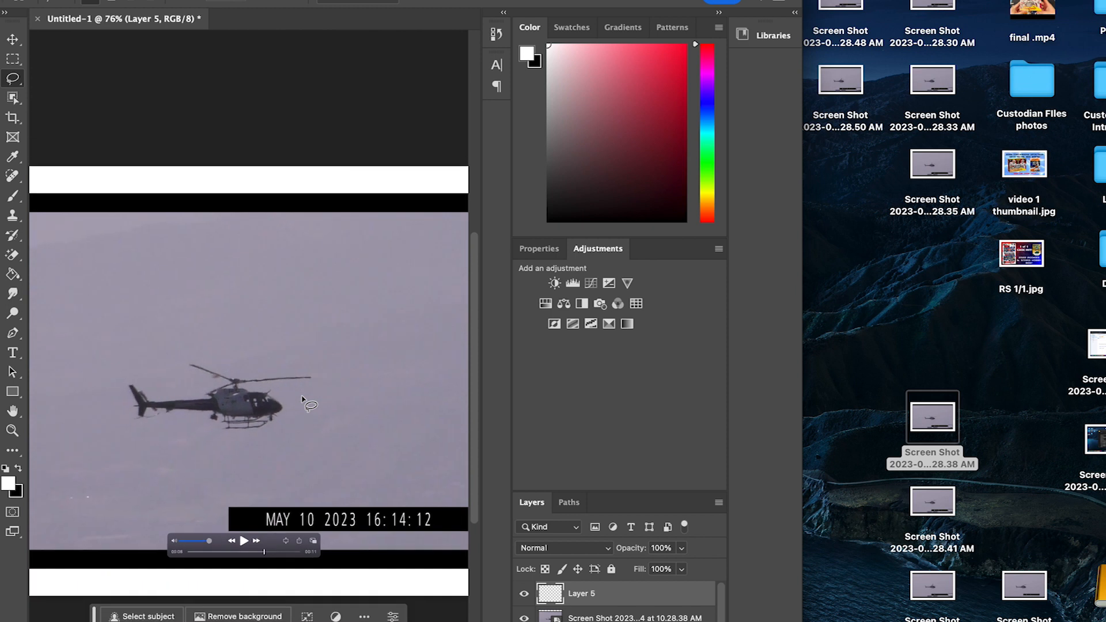
drag(931, 501, 253, 415)
key(Return)
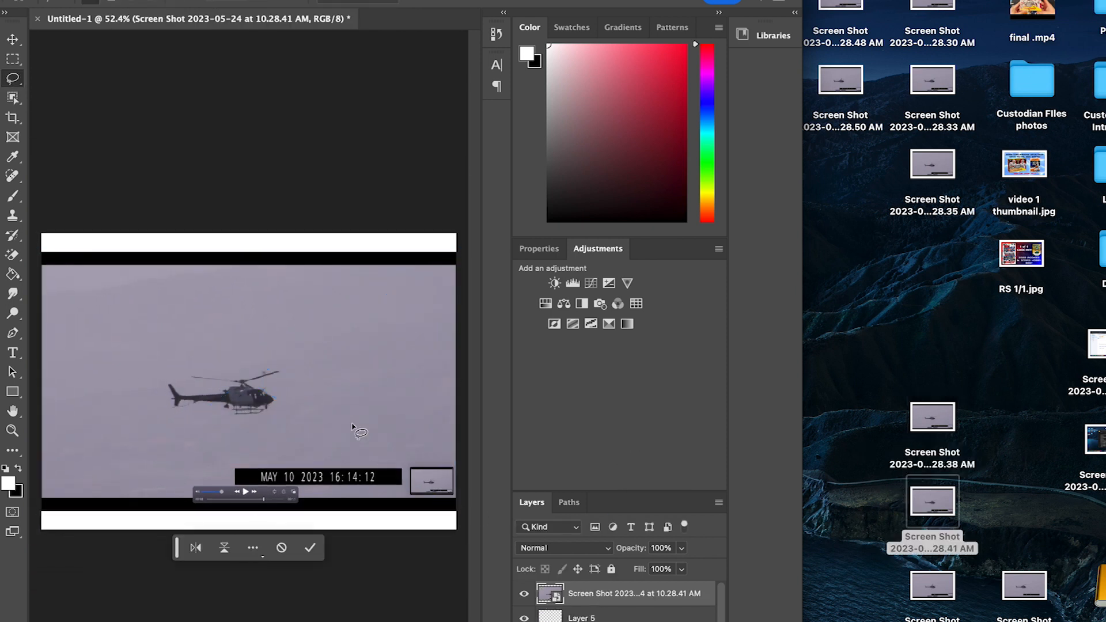
key(l)
mouse_move(260, 369)
mouse_down()
mouse_move(257, 378)
mouse_move(264, 369)
mouse_up()
key(super+j)
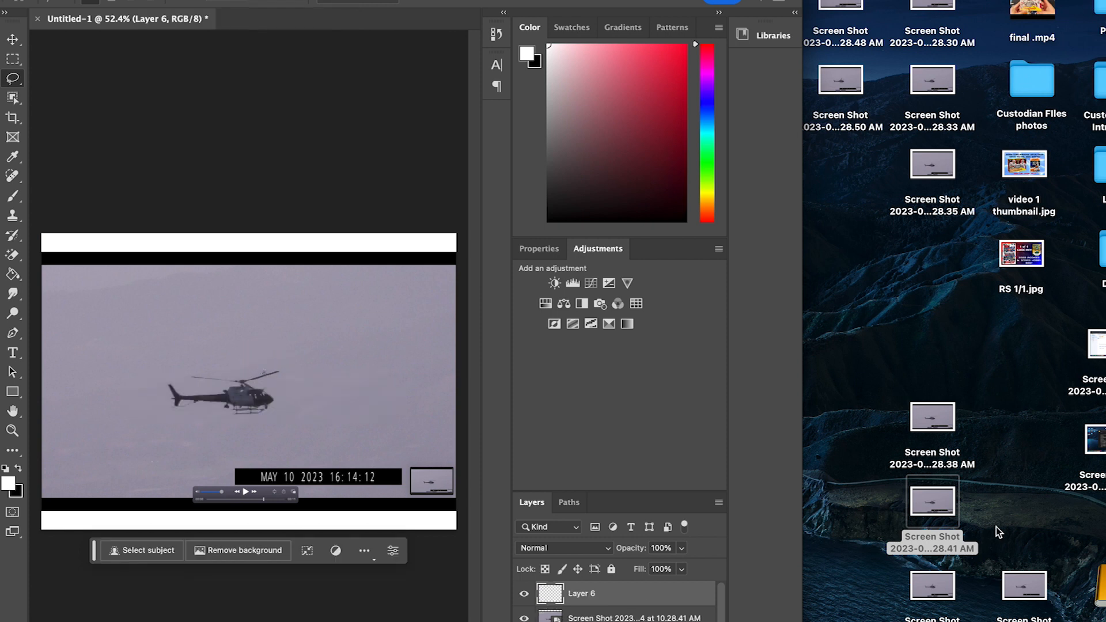
Place the 10.28.43 AM screenshot, select the small object ahead of the helicopter's rotor with the Object Selection tool and copy it to a new layer
drag(937, 578, 358, 344)
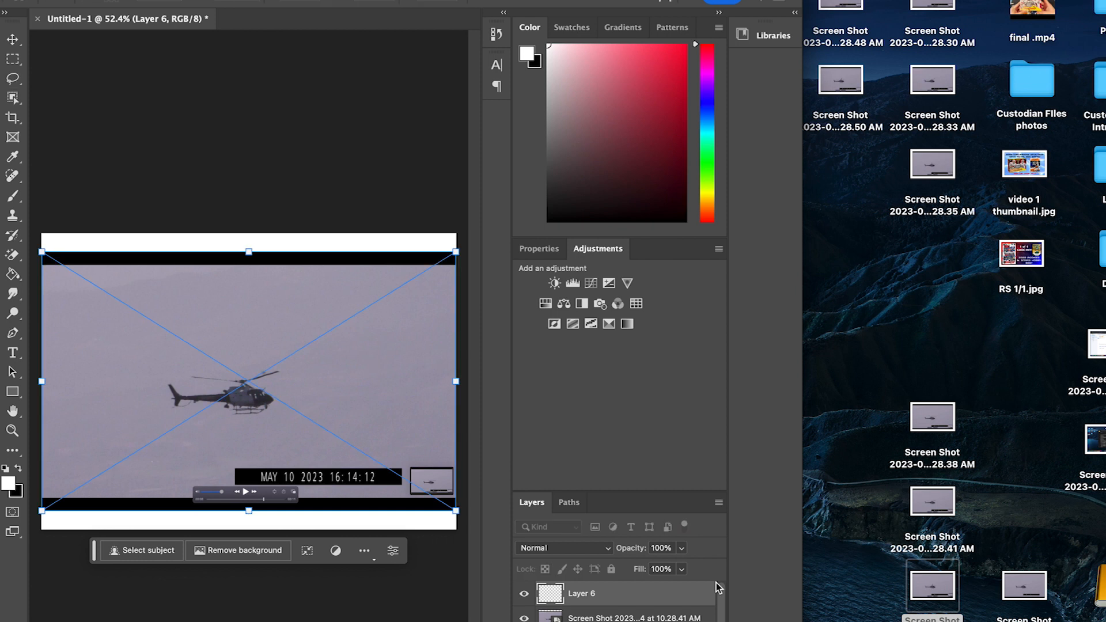
key(Return)
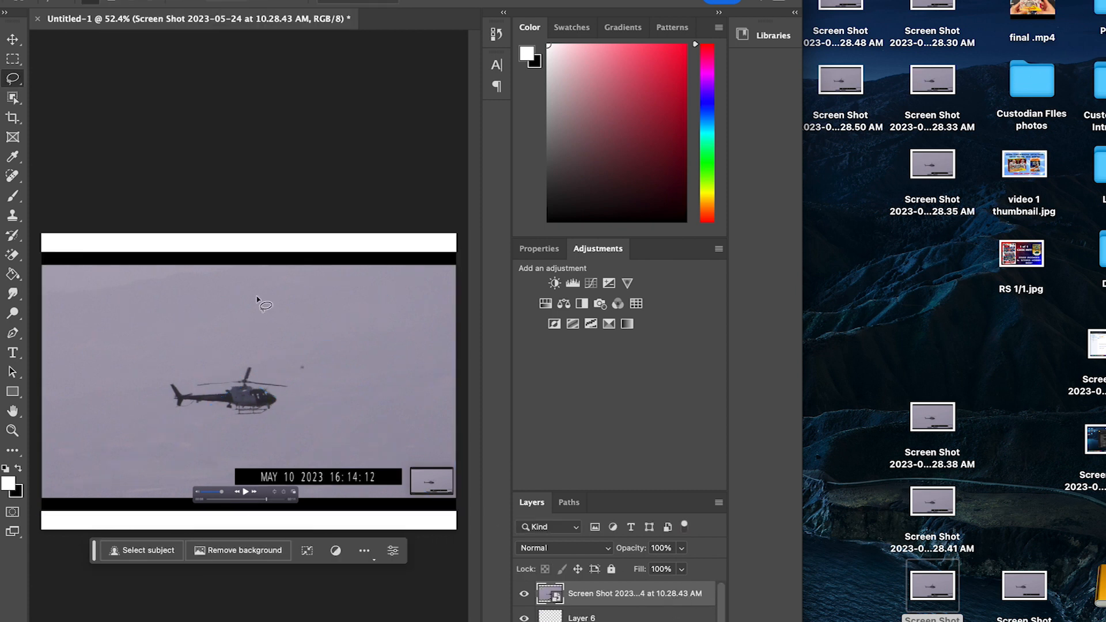
click(12, 97)
drag(294, 359, 309, 375)
key(ctrl+j)
Place the 10.28.46 AM screenshot, select the small object ahead of the helicopter and copy it to a new layer
drag(931, 586, 256, 355)
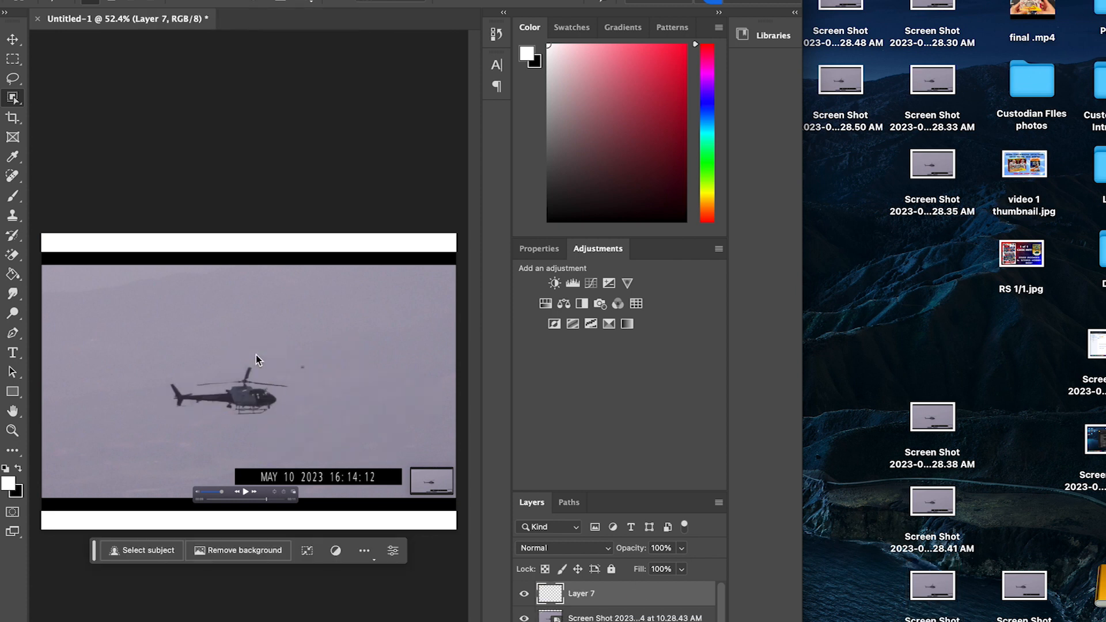
key(Return)
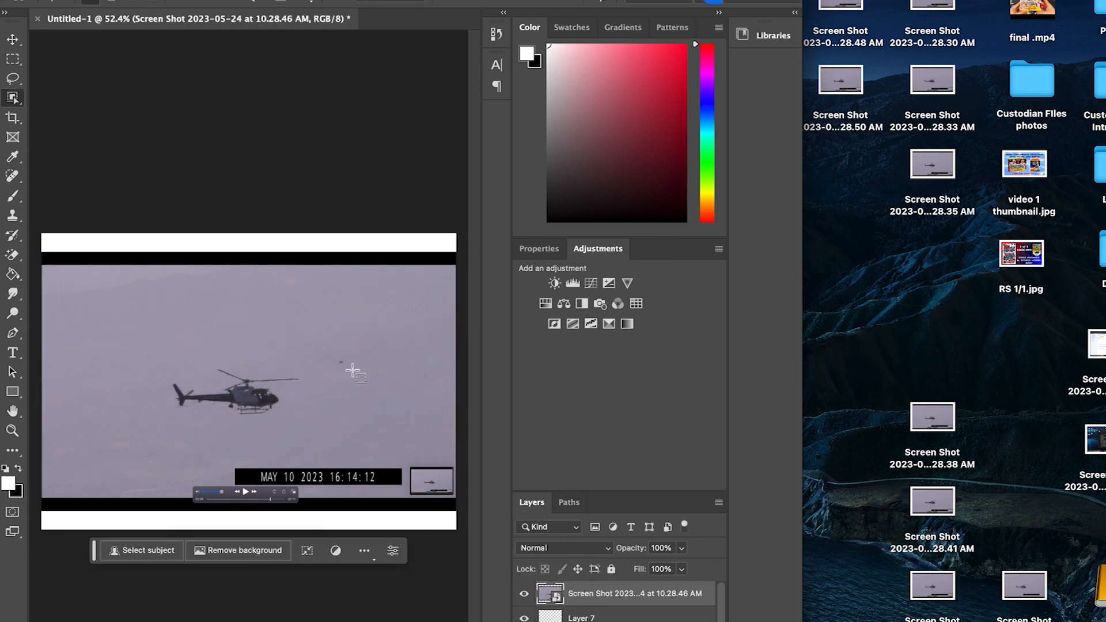
drag(332, 353, 352, 371)
key(ctrl+j)
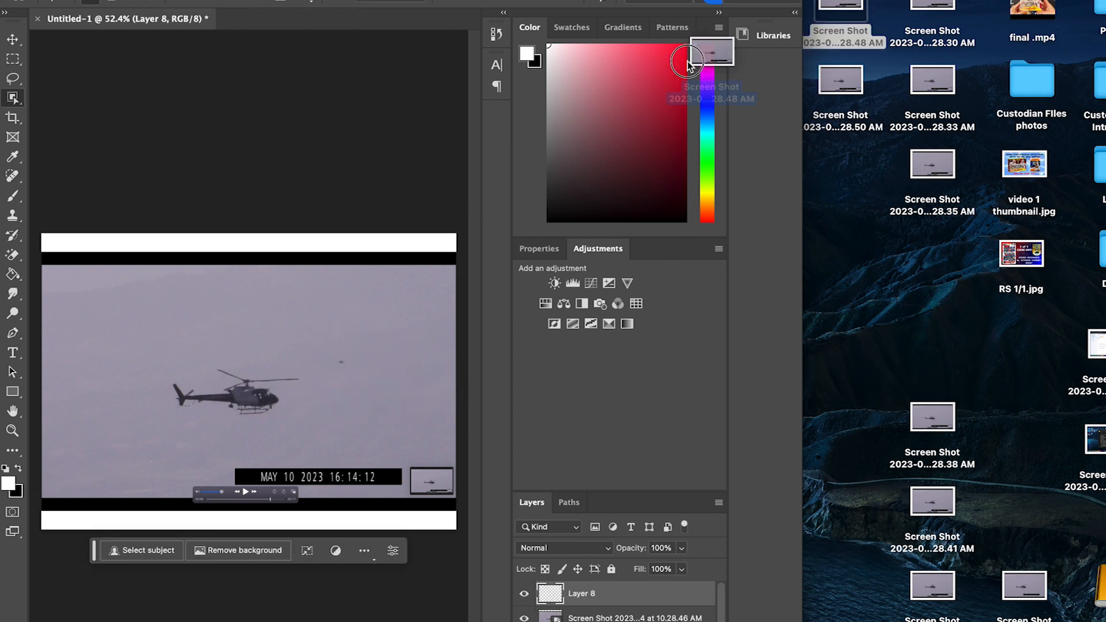
Place the 10.28.48 AM screenshot, select the small object well ahead of the helicopter and copy it to a new layer
key(ctrl+t)
key(Return)
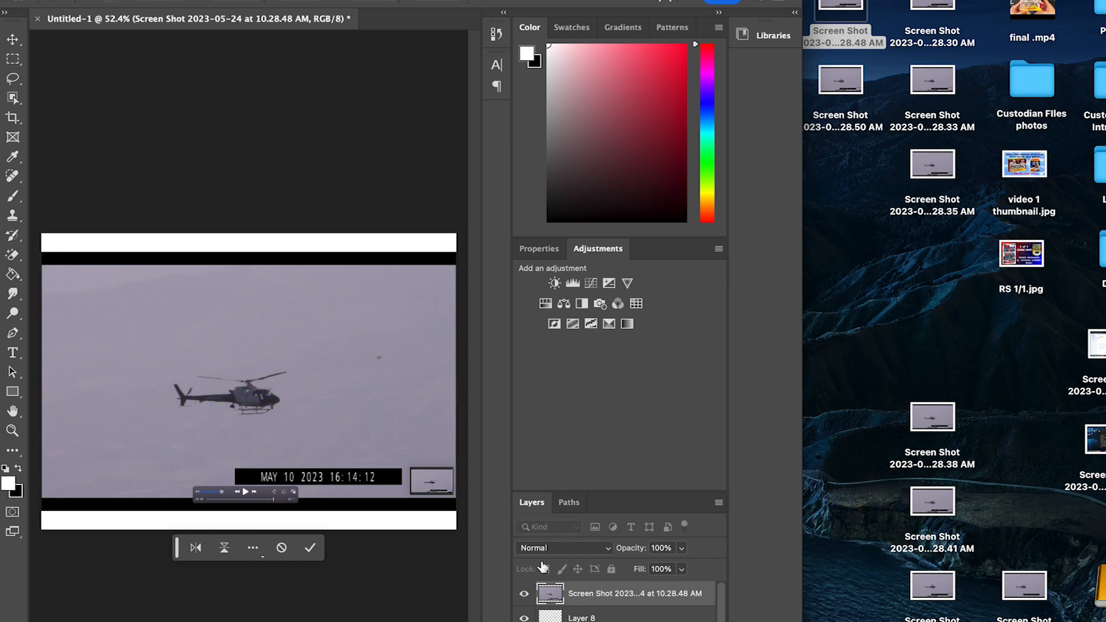
key(w)
drag(369, 349, 388, 369)
key(ctrl+j)
Place the 10.28.50 AM screenshot and try to select the small object near the frame's right edge with the Object Selection tool
drag(841, 80, 312, 354)
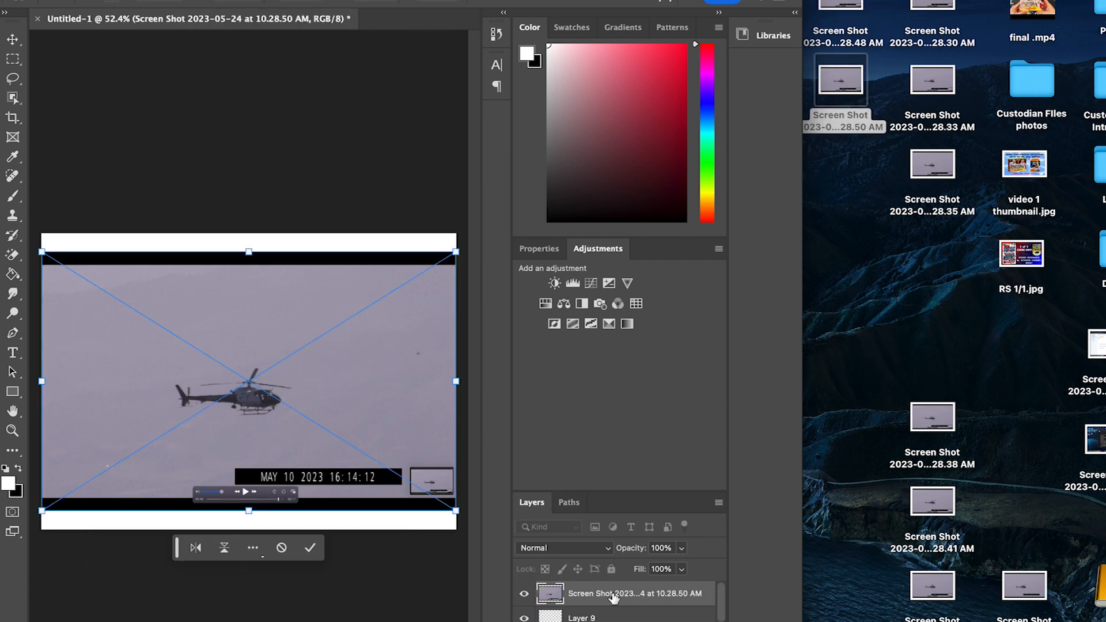
key(Return)
drag(406, 341, 430, 365)
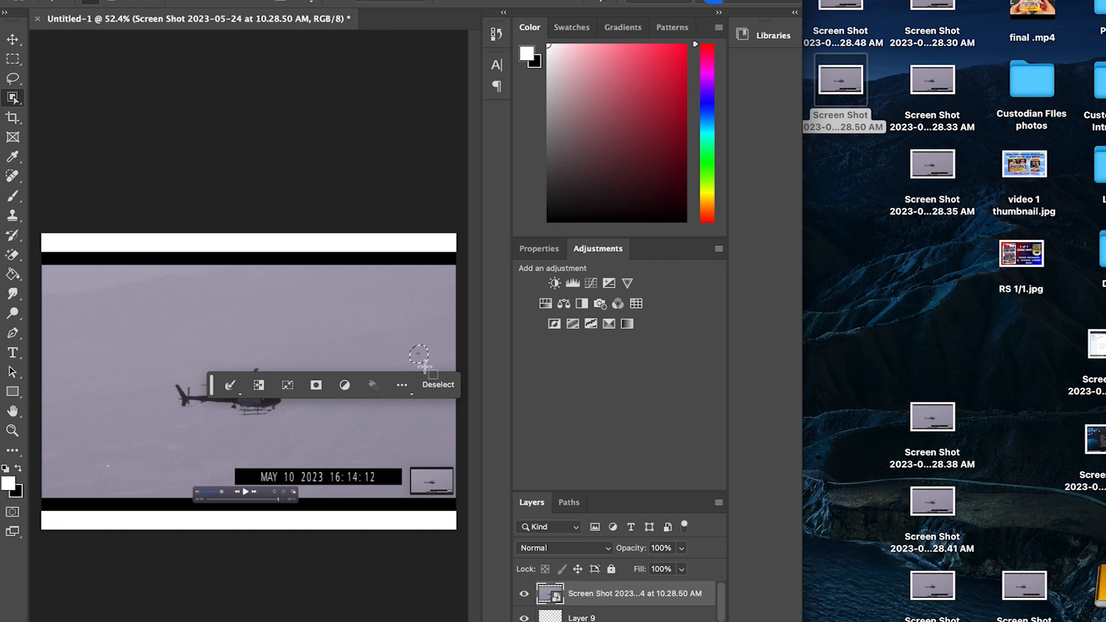
click(404, 345)
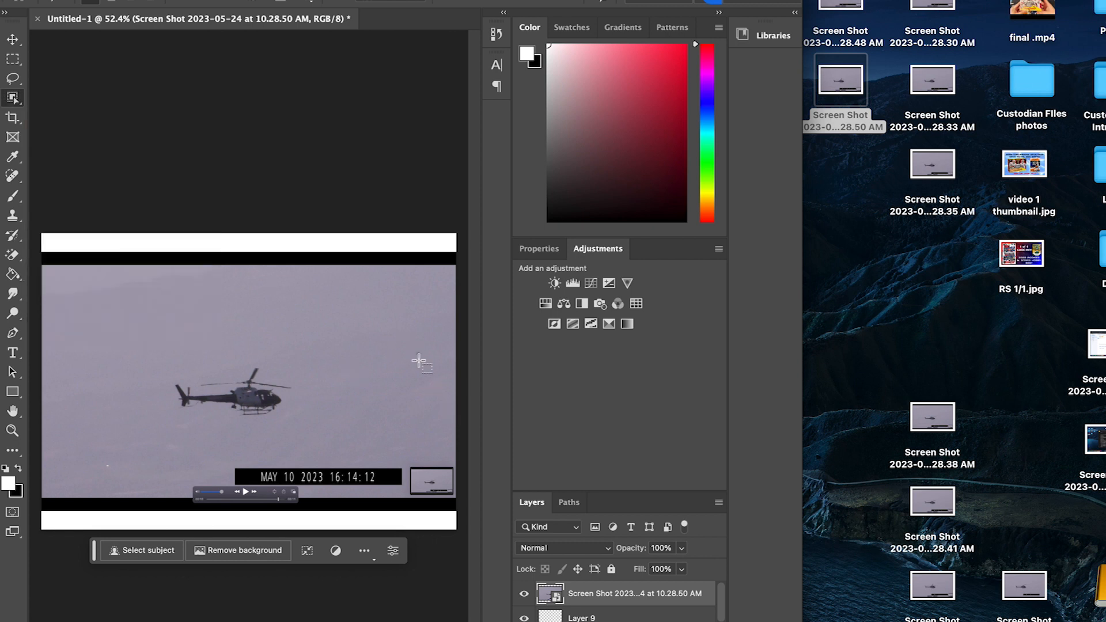
drag(404, 343, 428, 369)
click(402, 389)
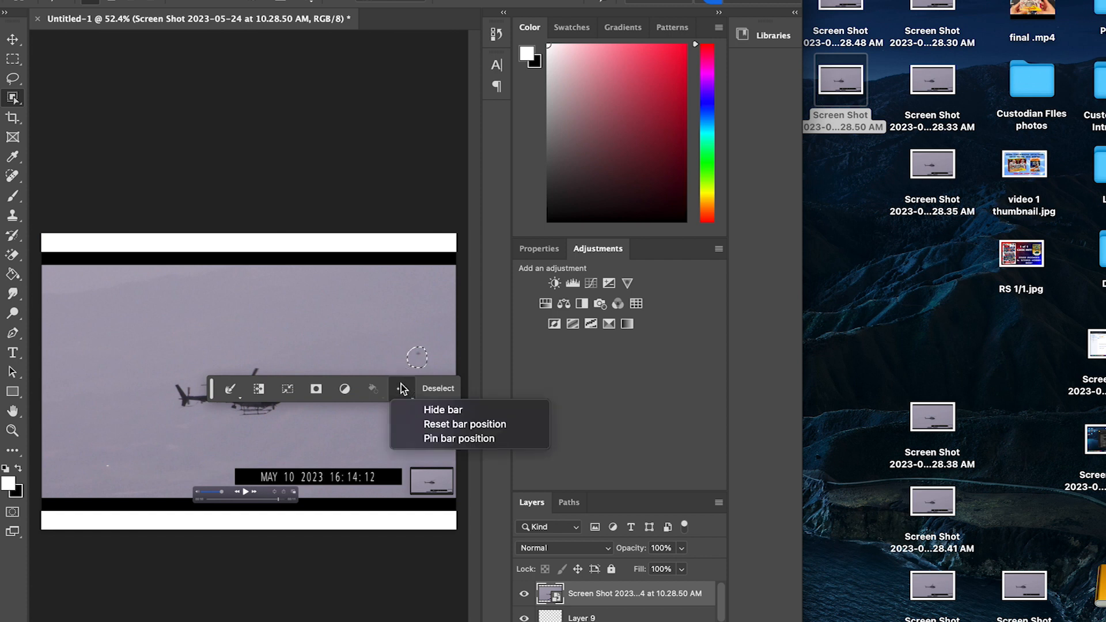
click(425, 436)
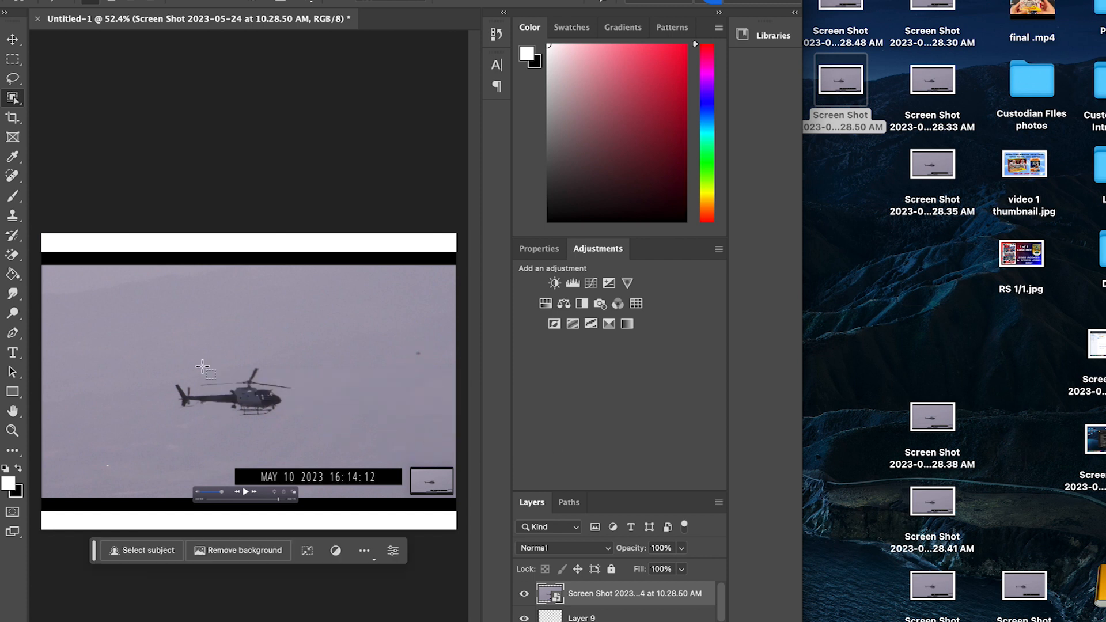
drag(202, 362, 303, 415)
Outline the small object near the frame's right edge with the Lasso tool and copy it to a new layer
click(12, 80)
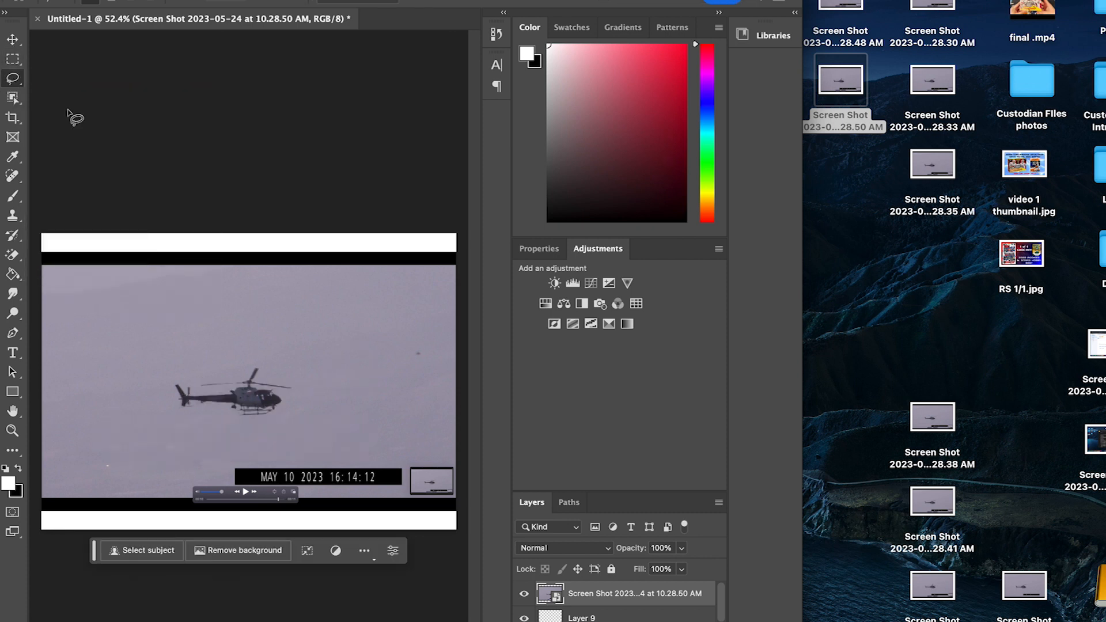
drag(417, 350, 419, 356)
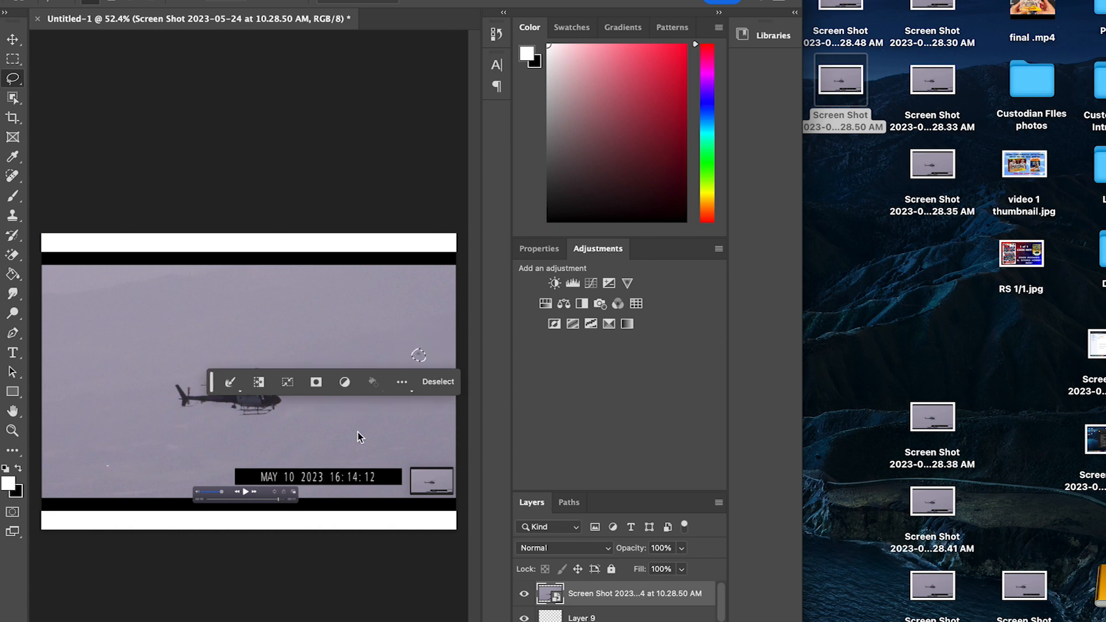
key(ctrl+j)
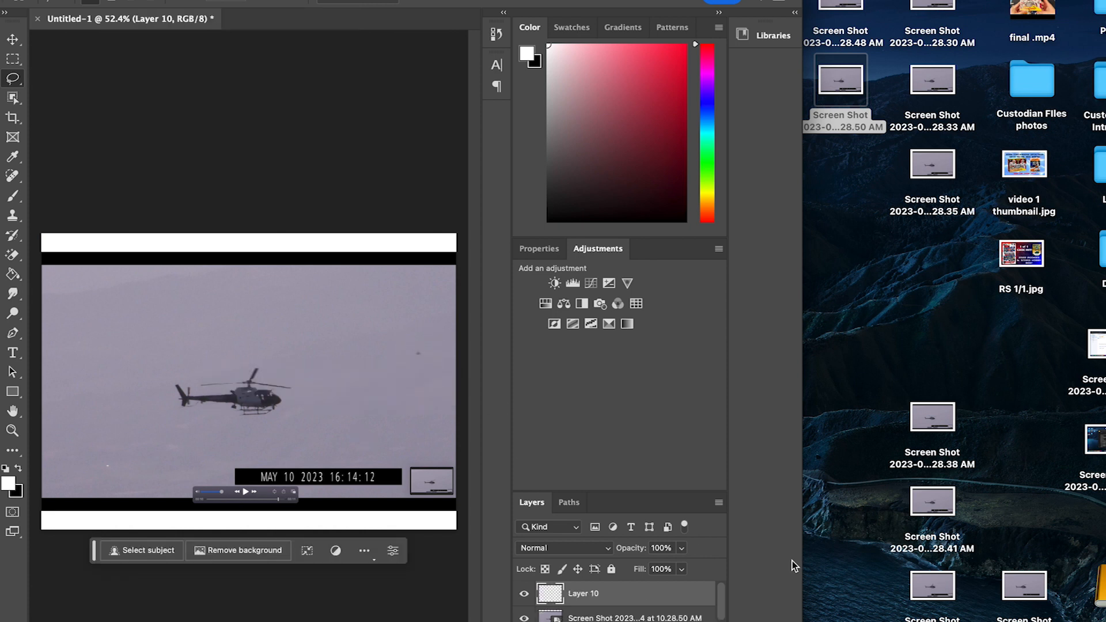
Delete the 10.28.50, 10.28.48 and 10.28.46 AM screenshot layers, keeping the copied object layers
click(633, 618)
key(BackSpace)
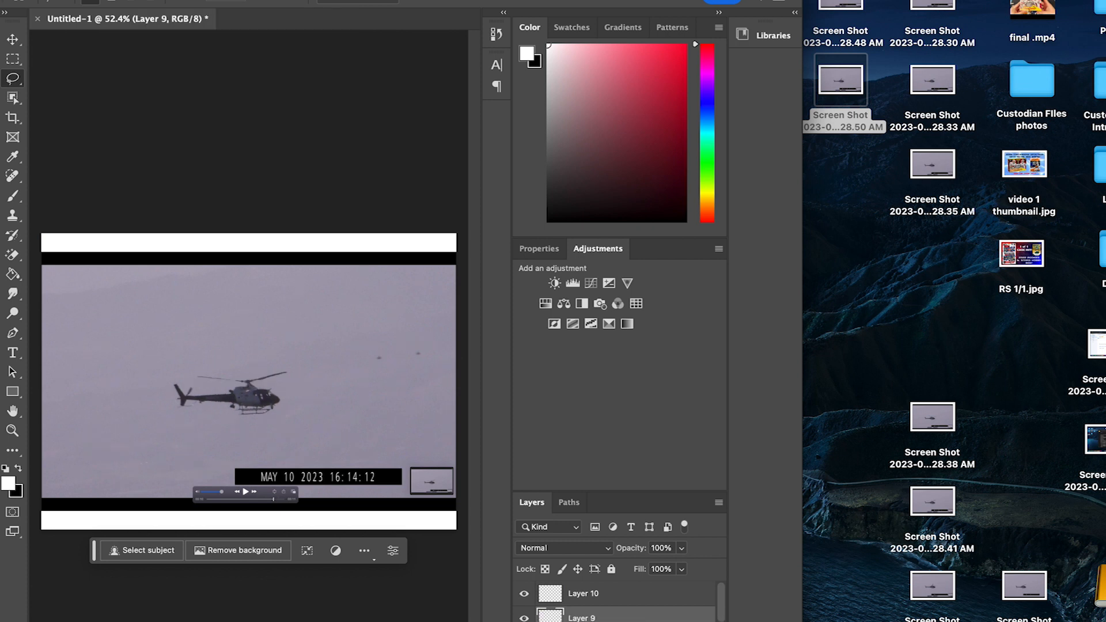
click(633, 621)
key(BackSpace)
click(633, 621)
key(BackSpace)
Delete the 10.28.43, 10.28.41 and 10.28.38 AM screenshot layers beneath Layers 7, 6 and 5
scroll(625, 612, down, 2)
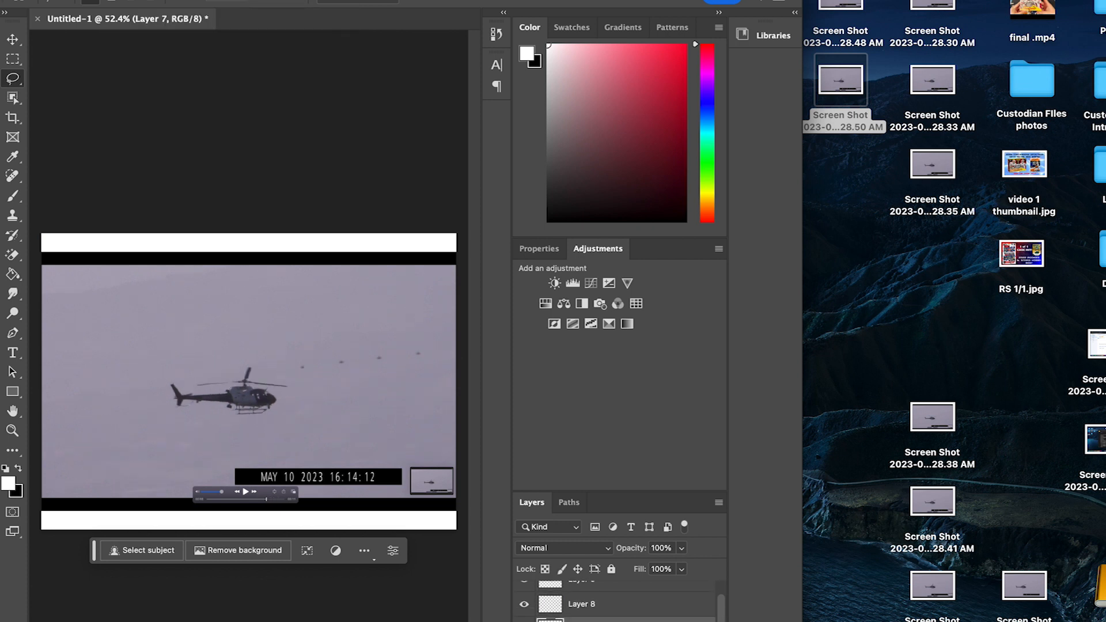
click(623, 621)
key(BackSpace)
click(623, 621)
key(BackSpace)
click(623, 621)
key(BackSpace)
Delete the remaining screenshot layers from 10.28.35 AM downward, keeping only the 10.28.20 AM screenshot as the base
scroll(624, 611, down, 2)
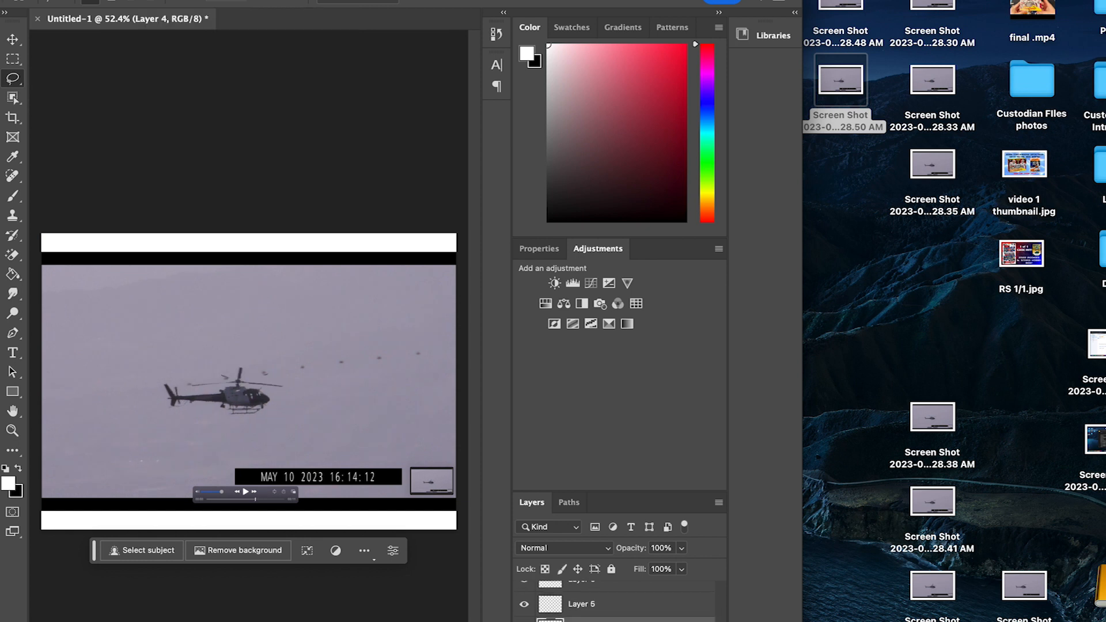
key(BackSpace)
key(BackSpace)
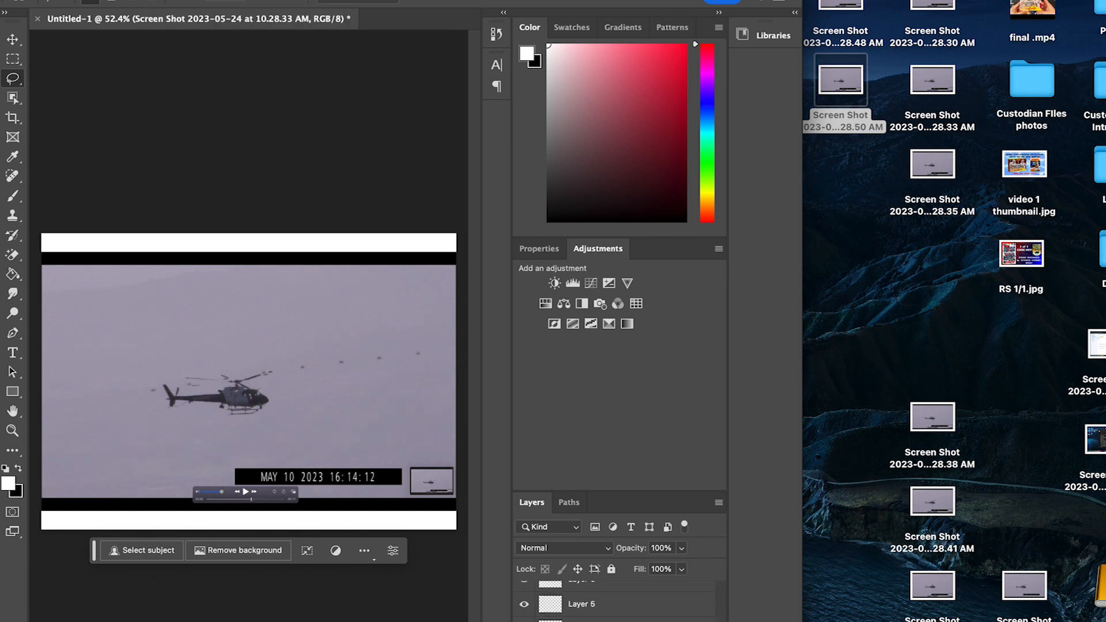
key(BackSpace)
key(BackSpace)
key(BackSpace)
key(BackSpace)
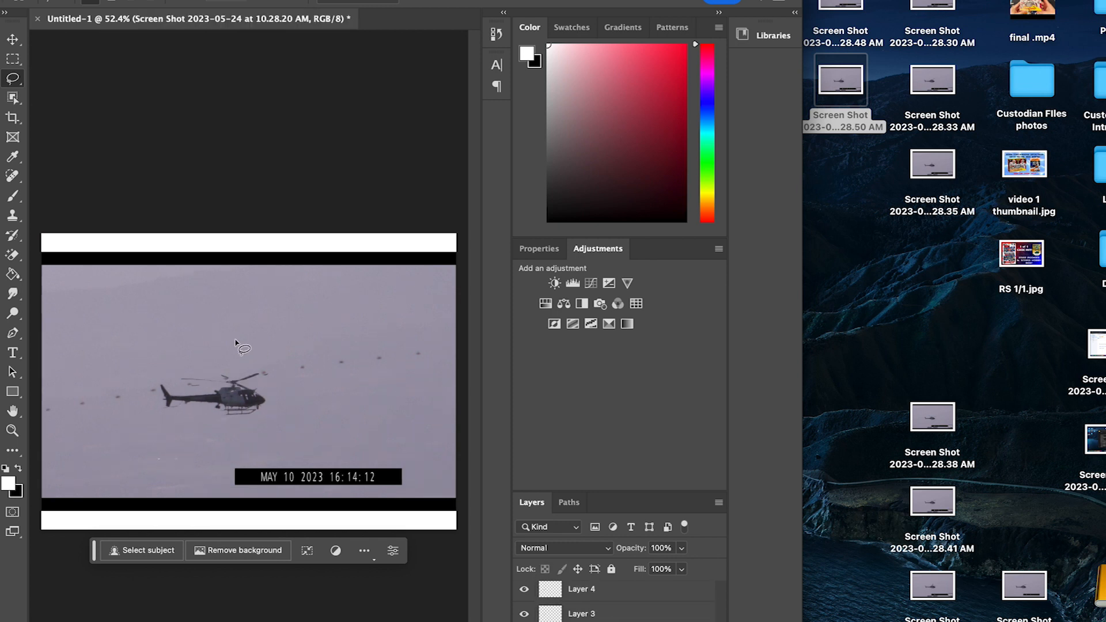
Erase the leftover rotor-blade fragment beside the small object on Layer 6 with the regular Eraser tool
scroll(208, 405, up, 5)
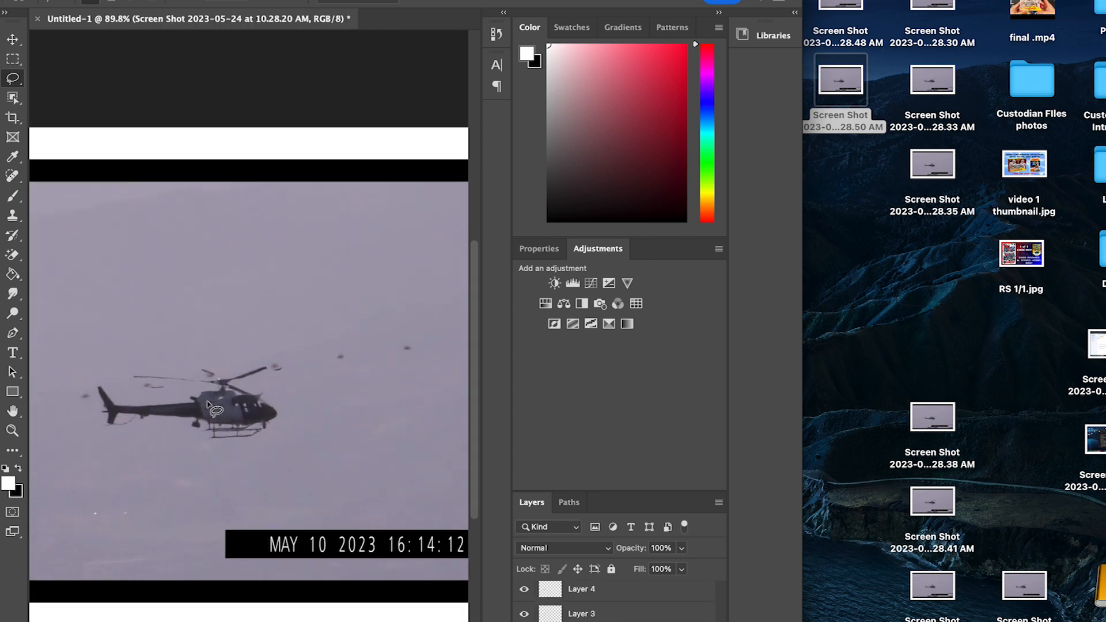
click(8, 37)
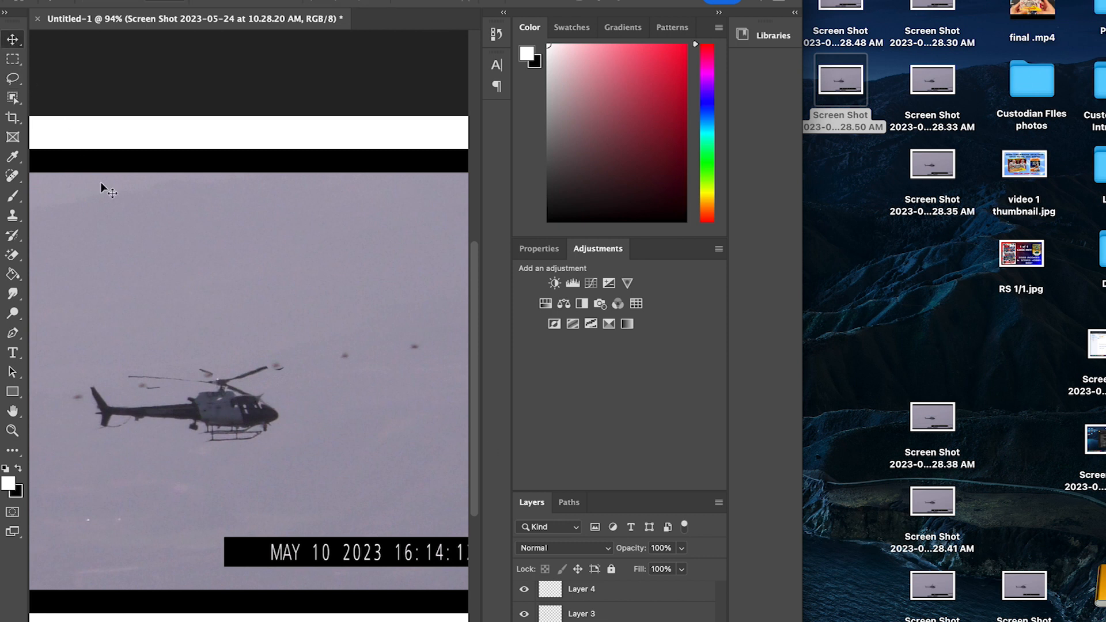
click(278, 366)
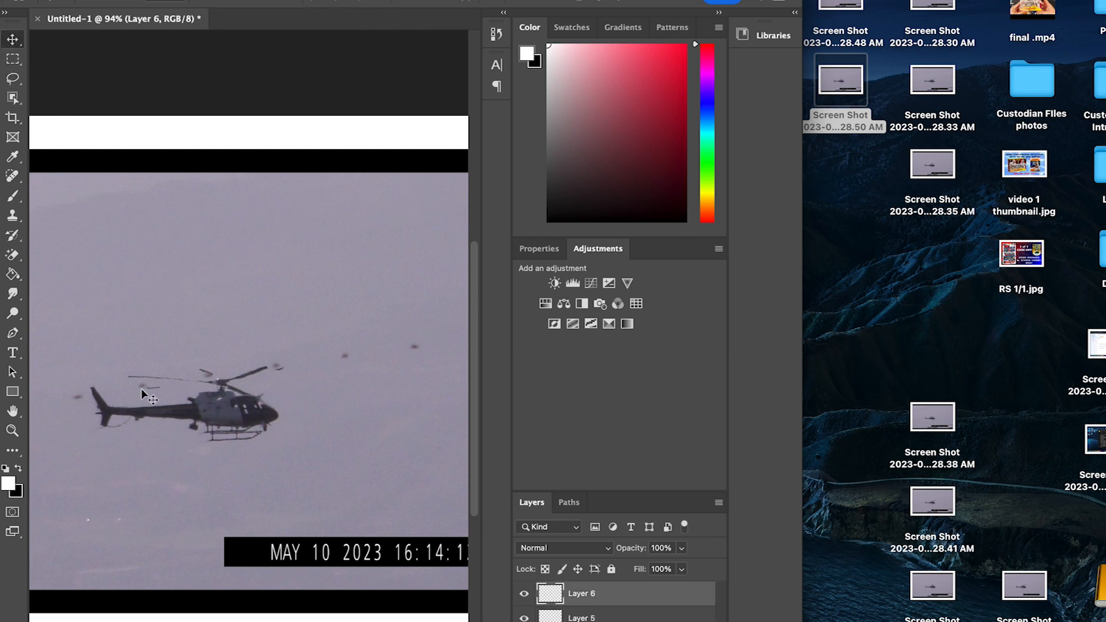
key(l)
click(12, 258)
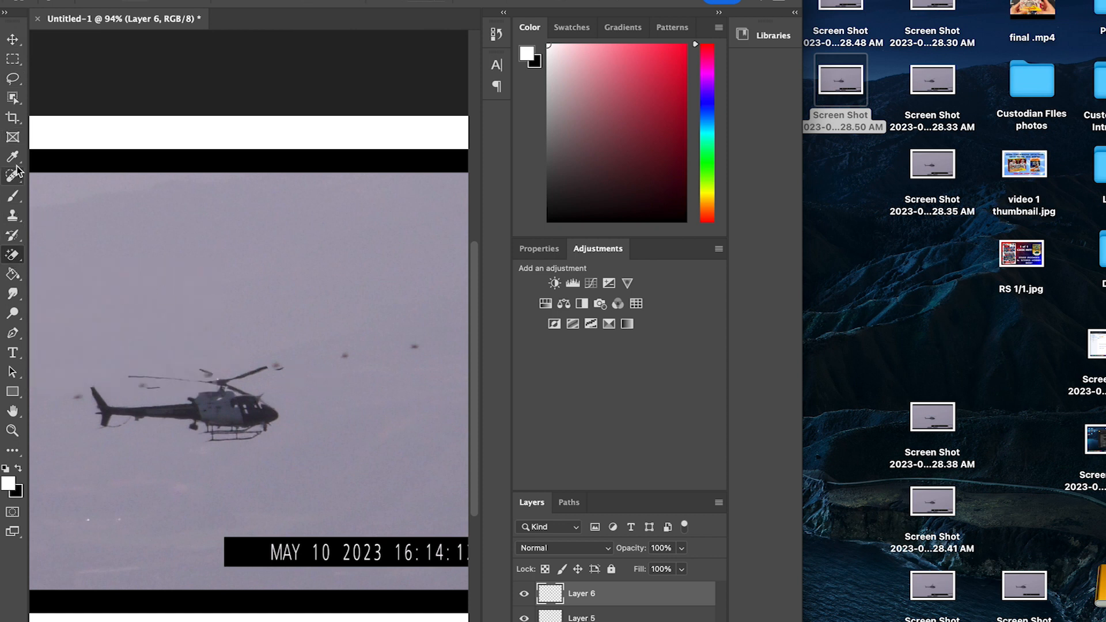
click(14, 256)
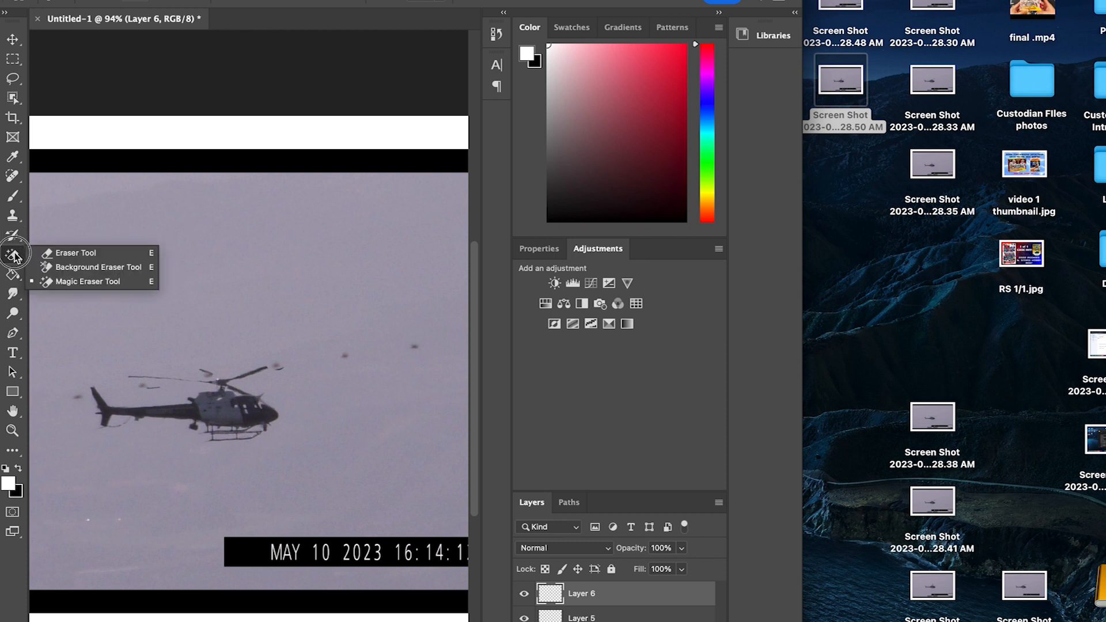
click(46, 253)
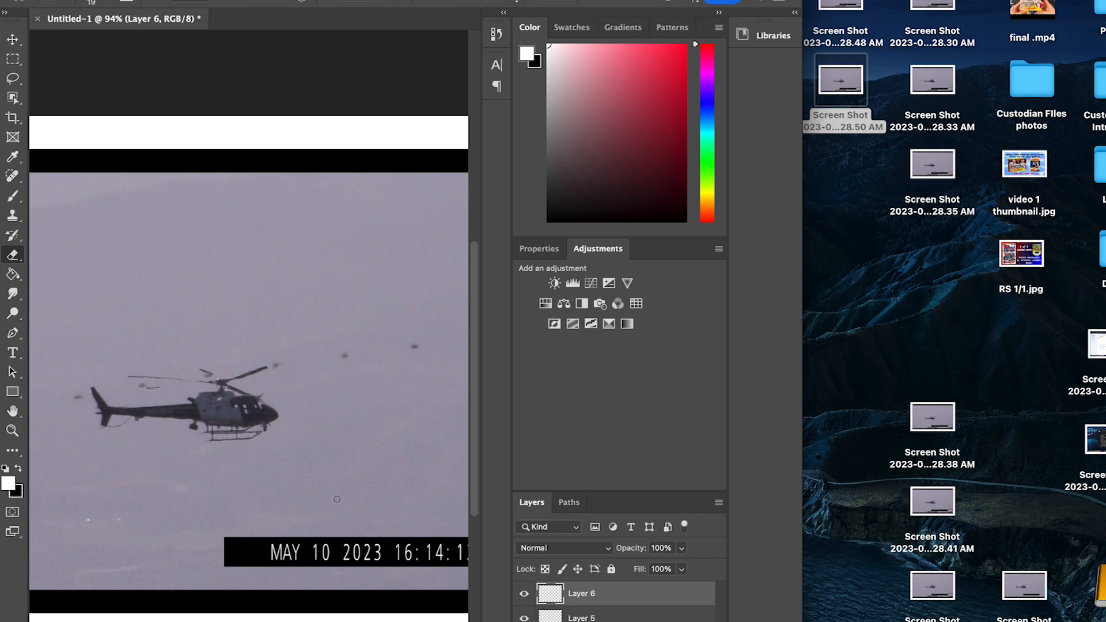
Erase the leftover rotor-blade fragments around the small objects on Layer 5 and Layer 4
click(12, 39)
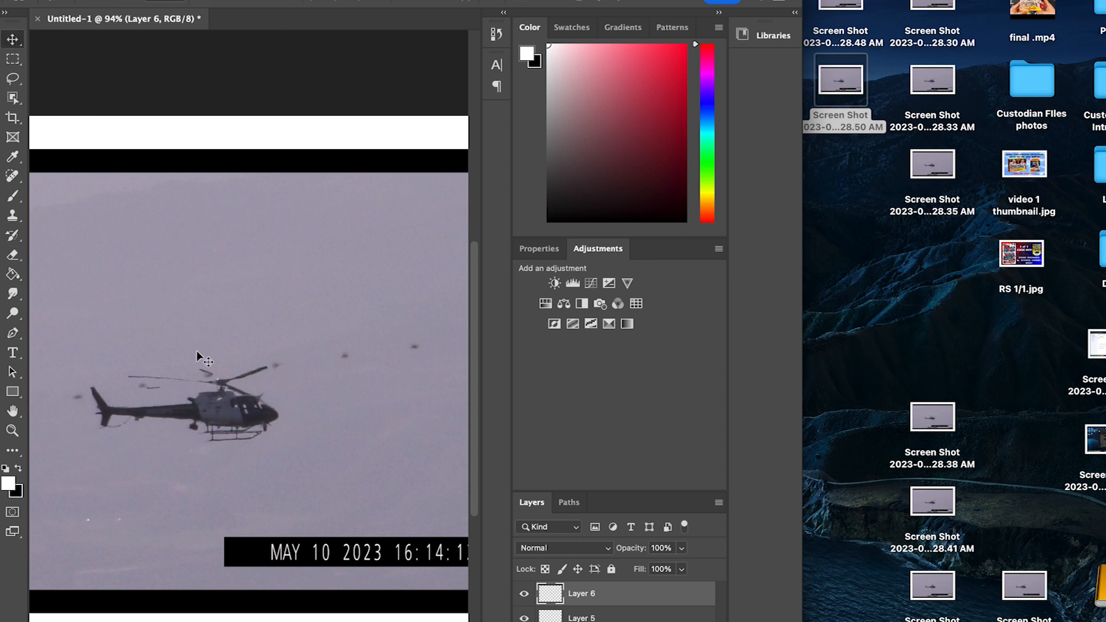
click(208, 380)
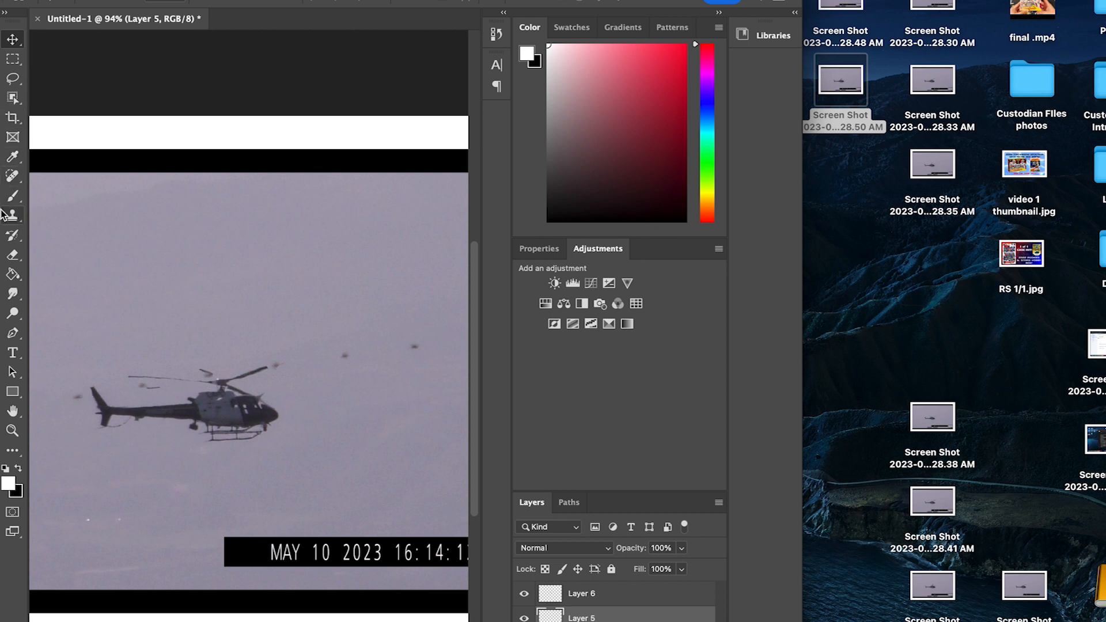
click(13, 255)
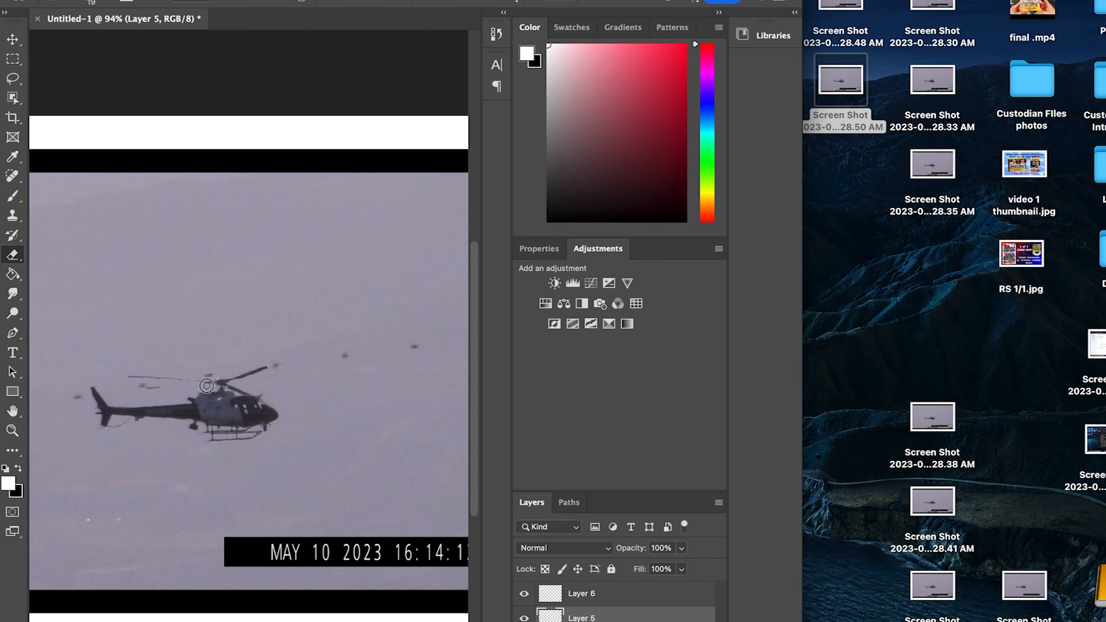
drag(170, 385, 168, 386)
key(alt+bracketleft)
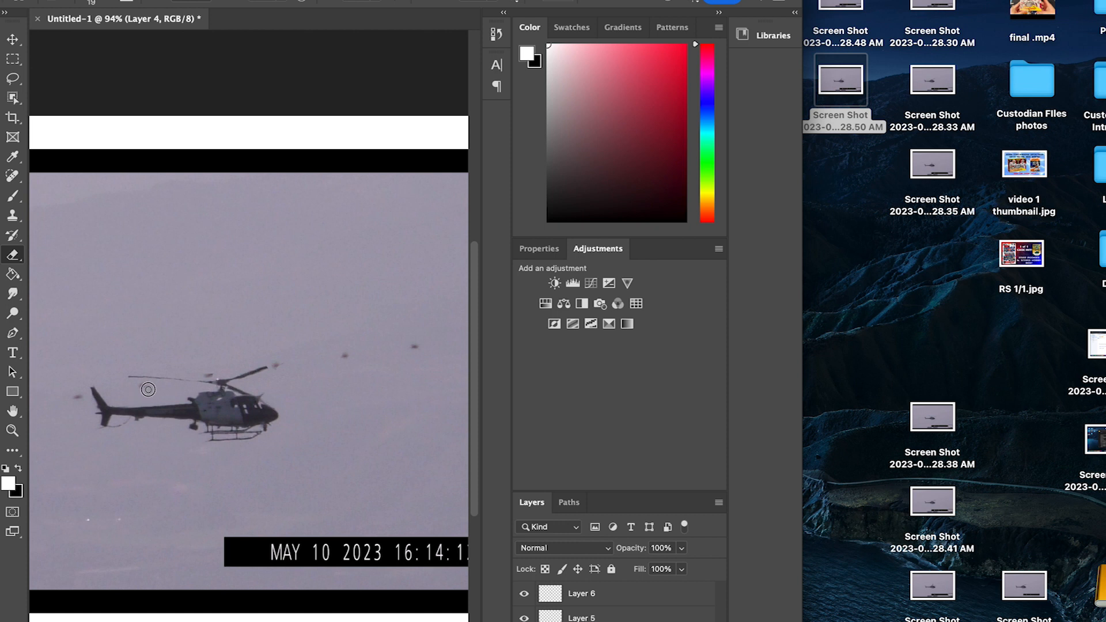
Crop the canvas's upper and lower edges to the video picture, removing the white and black bands
scroll(184, 430, down, 5)
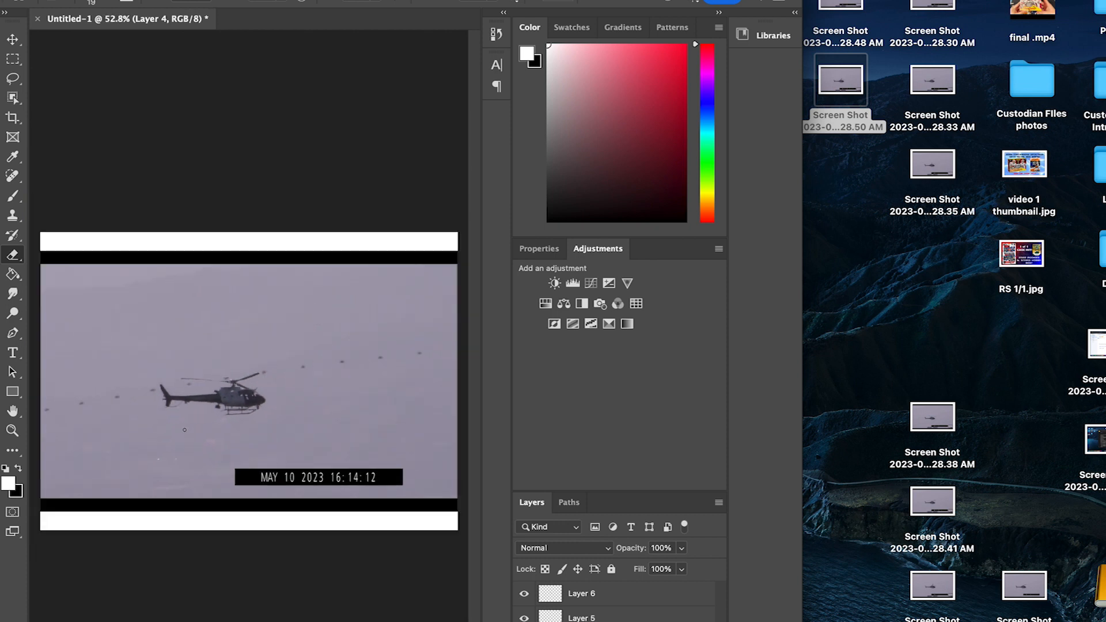
click(14, 117)
drag(260, 233, 260, 248)
drag(246, 530, 247, 505)
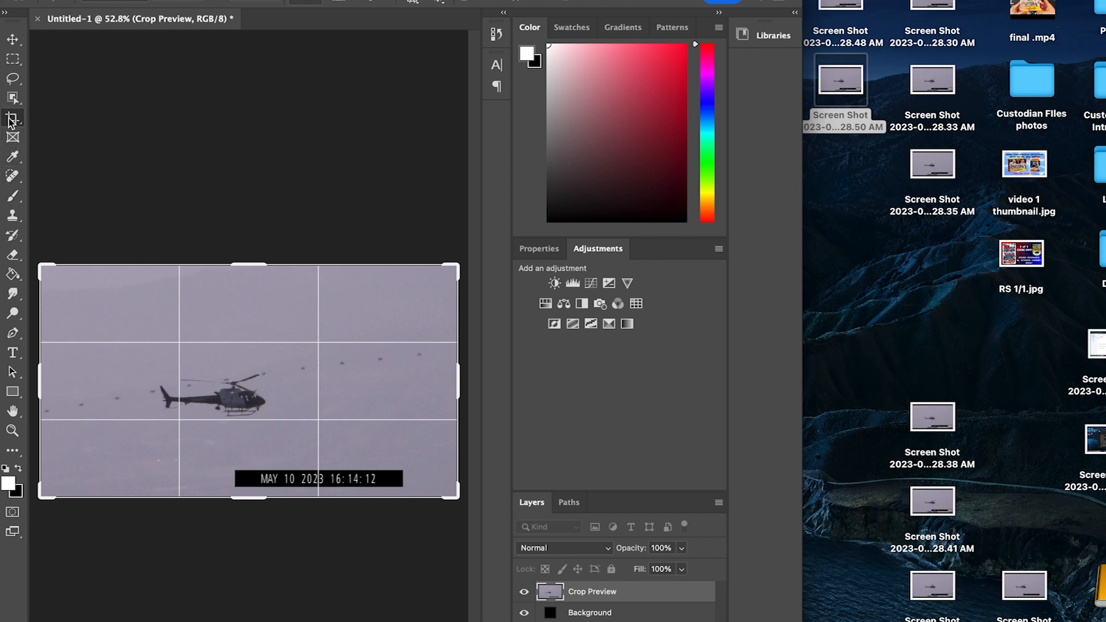
click(10, 120)
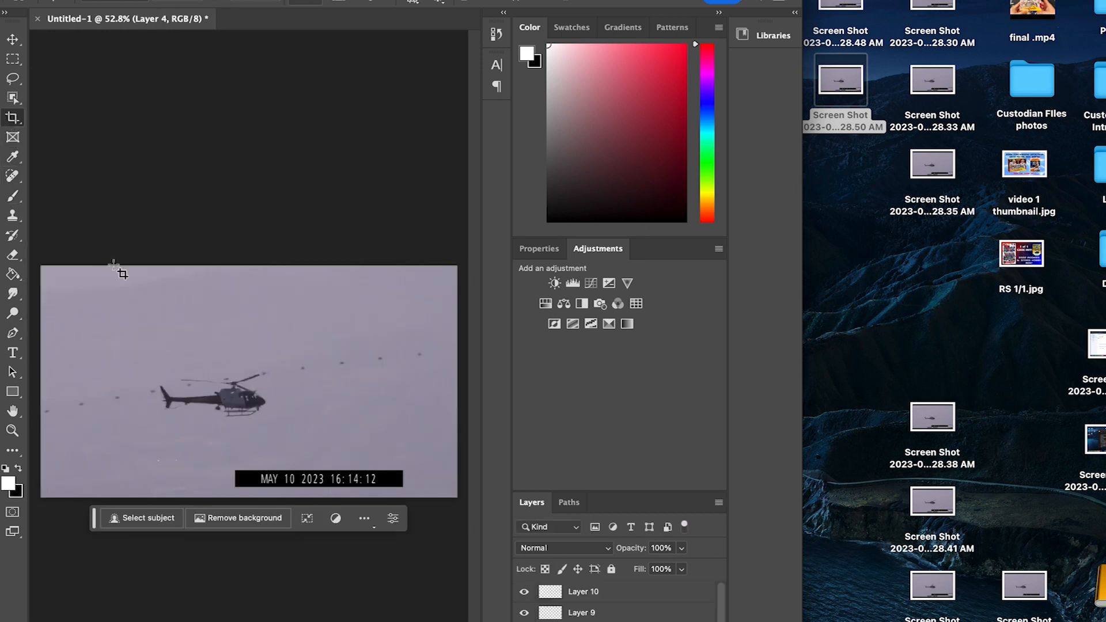
Add a text box above Layer 10, in the image's lower-left area beside the date stamp, reading "Custodianfile"
click(606, 596)
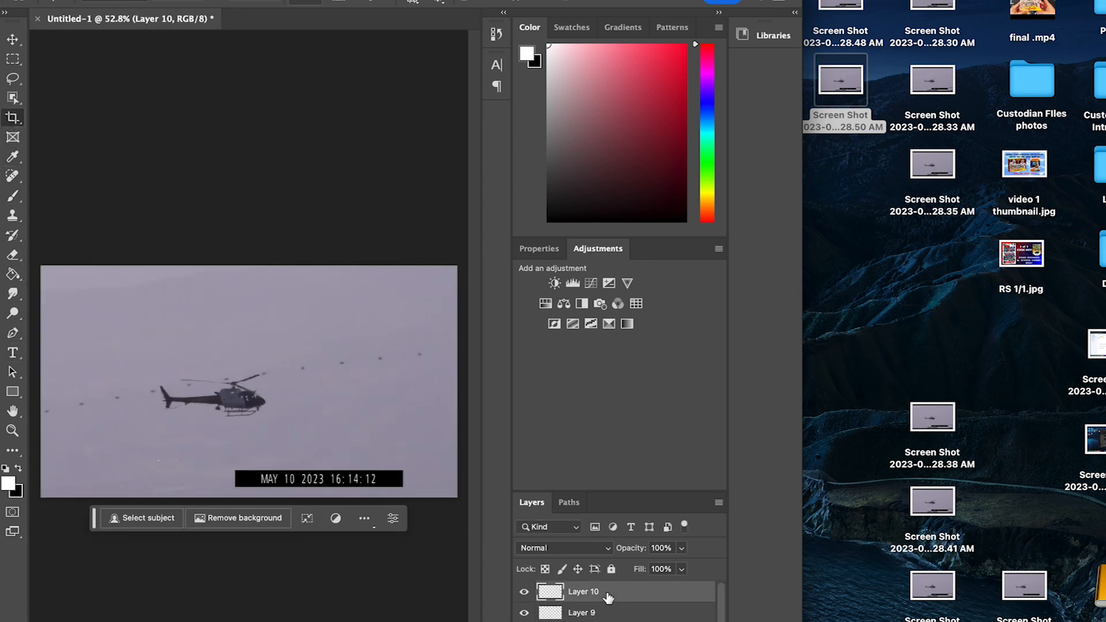
click(13, 352)
drag(57, 450, 229, 487)
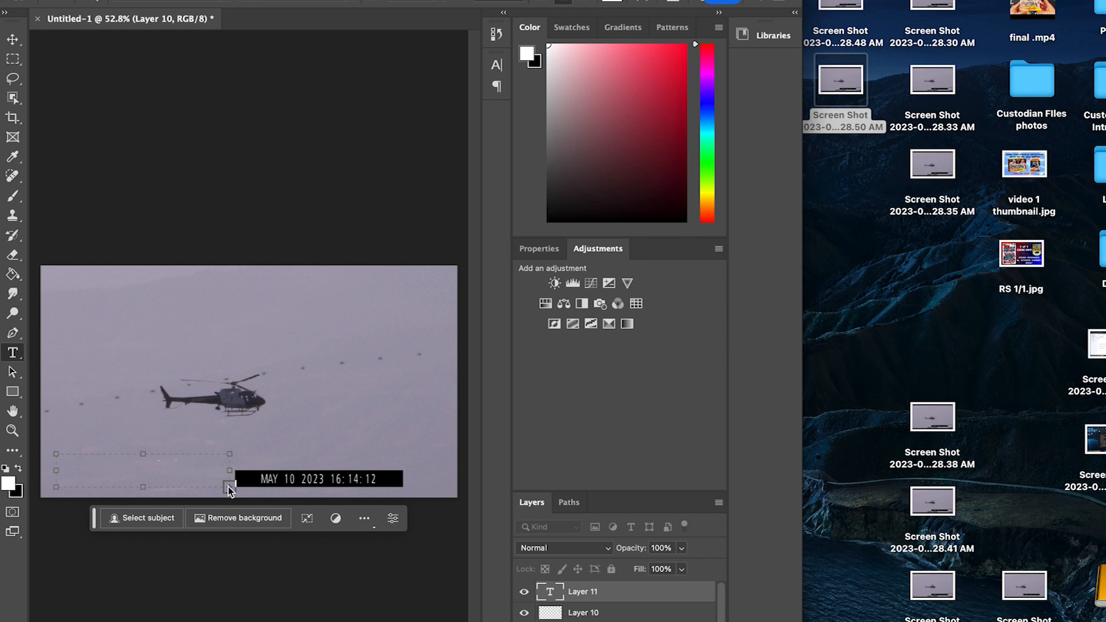
text(Custodianfile)
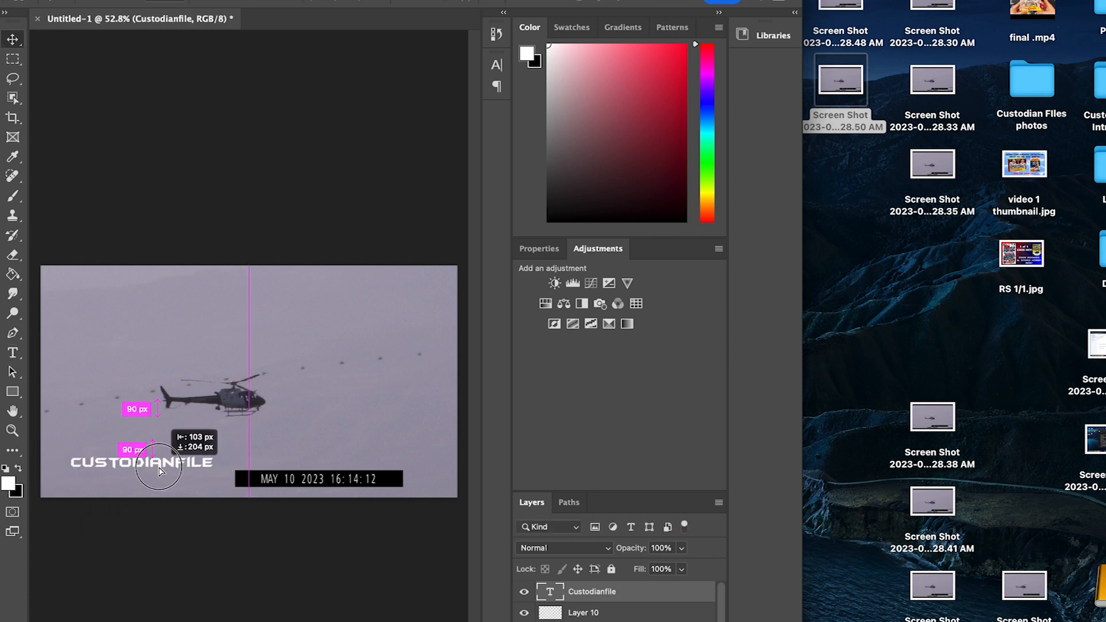
Align the Custodianfile label level with the date stamp, deselect it, and widen the application window across the screen
drag(160, 461, 160, 476)
click(395, 607)
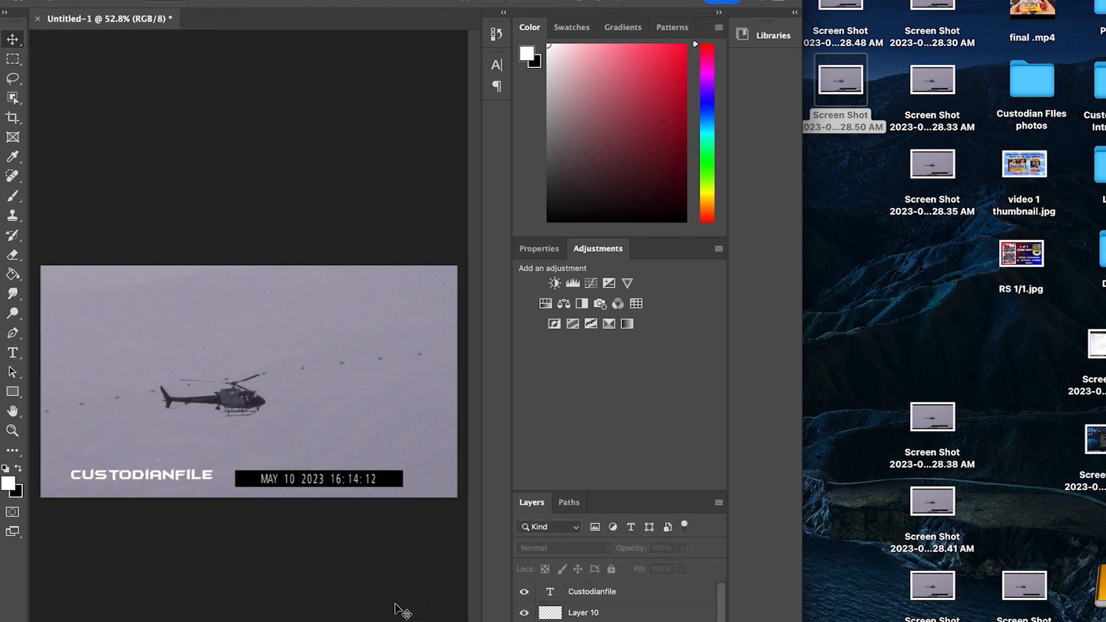
drag(802, 619, 1105, 619)
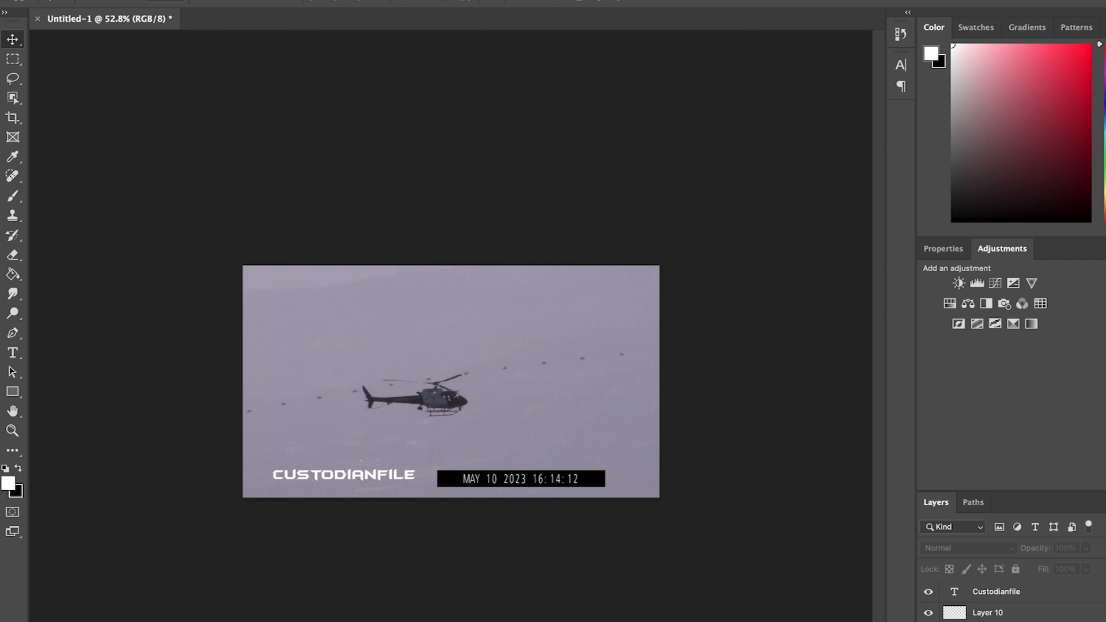
Export the composite at 1x scale as a JPG named "LAPD Interpolation" to the Desktop and view the exported image
click(115, 1)
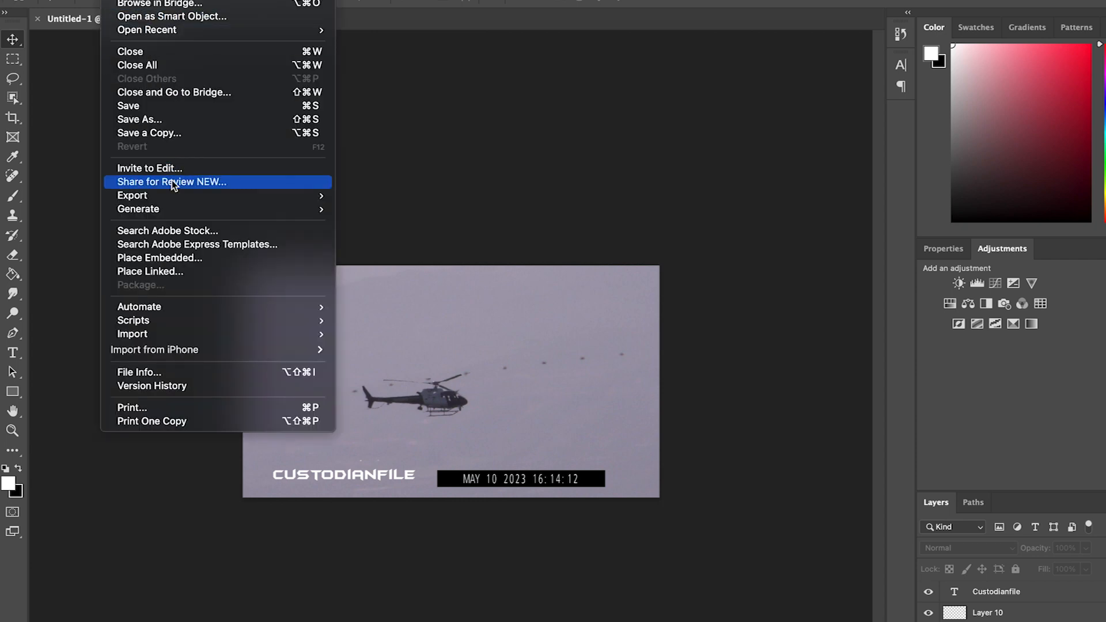
mouse_move(191, 197)
click(418, 211)
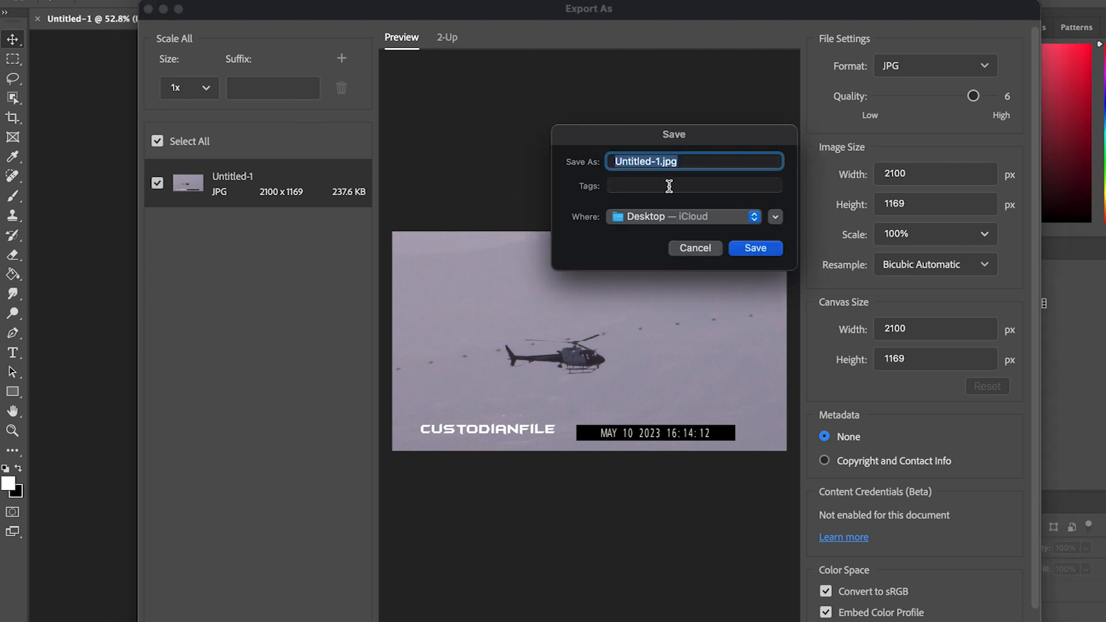
text(L)
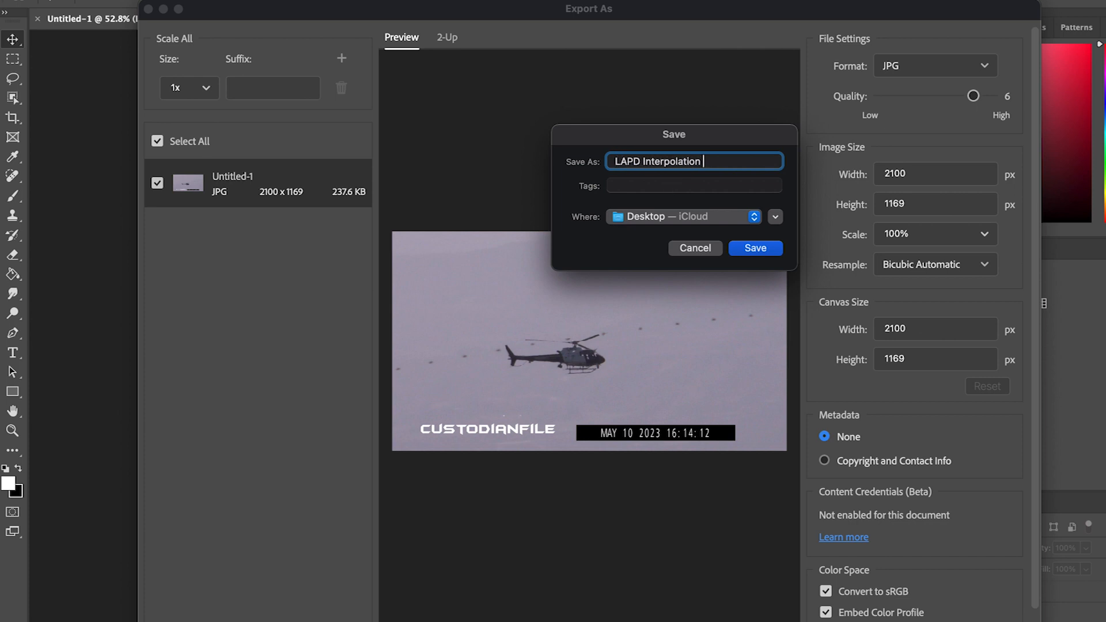
text(APD Interpolation)
key(Return)
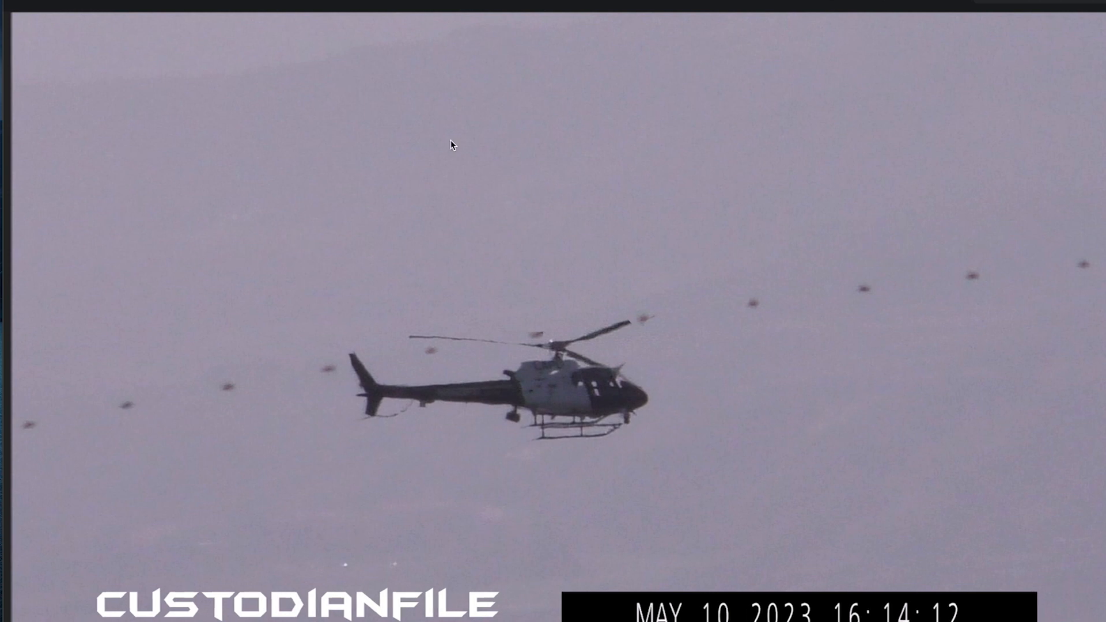
drag(268, 2, 267, 0)
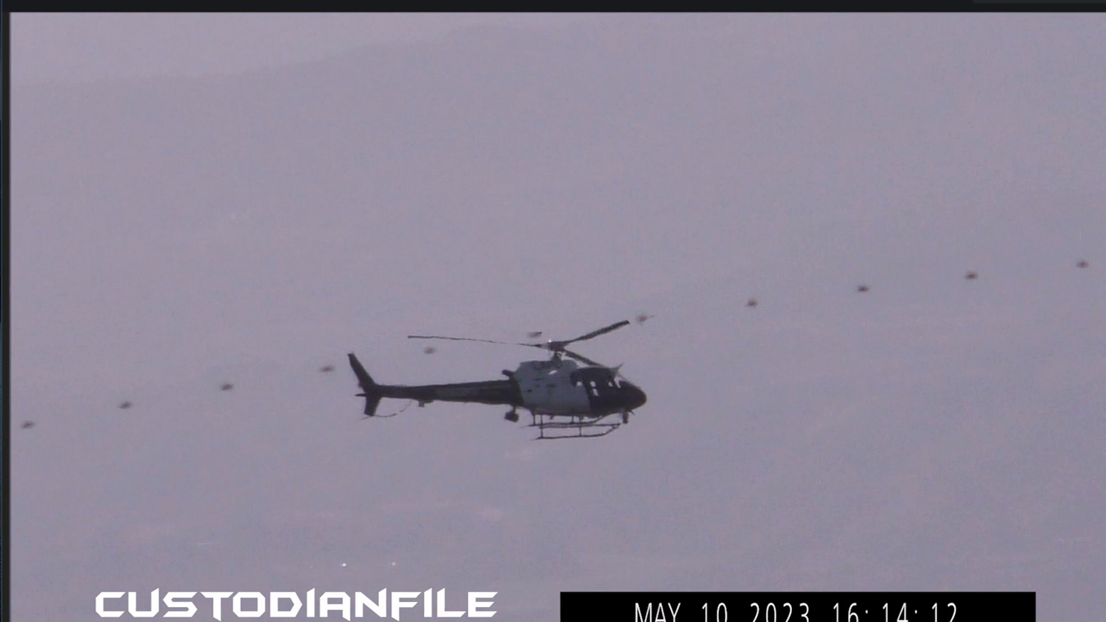